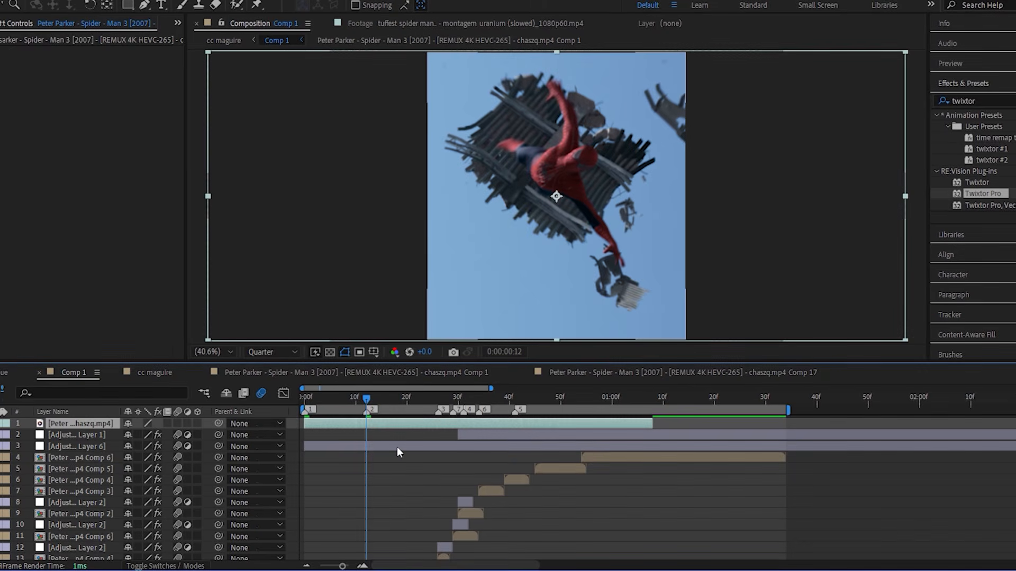
Step: Split the selected top clip at marker 2 and pre-compose its first part with all attributes moved into the new composition
key(ctrl+shift+d)
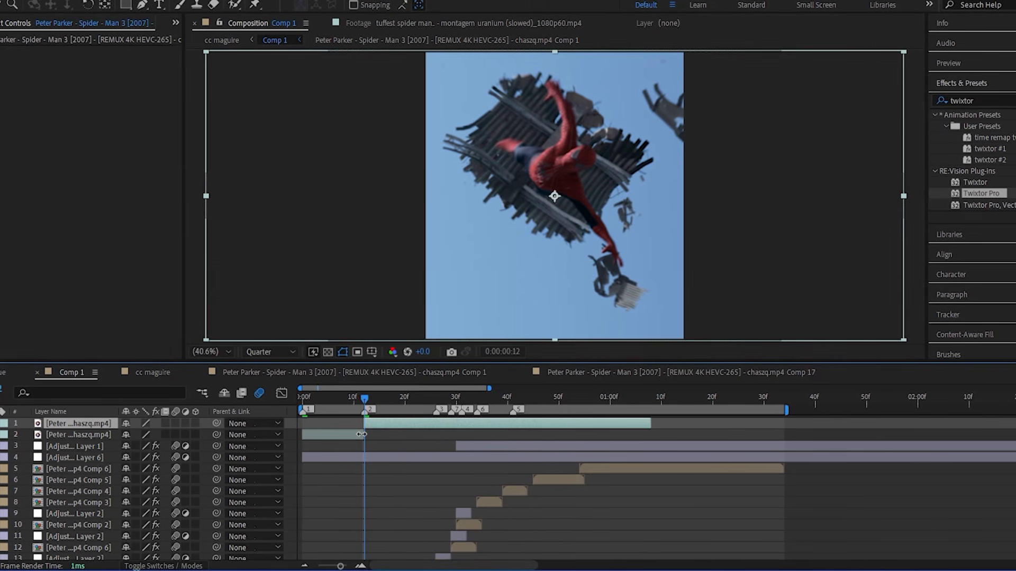
key(ctrl+Down)
key(Home)
key(ctrl+shift+c)
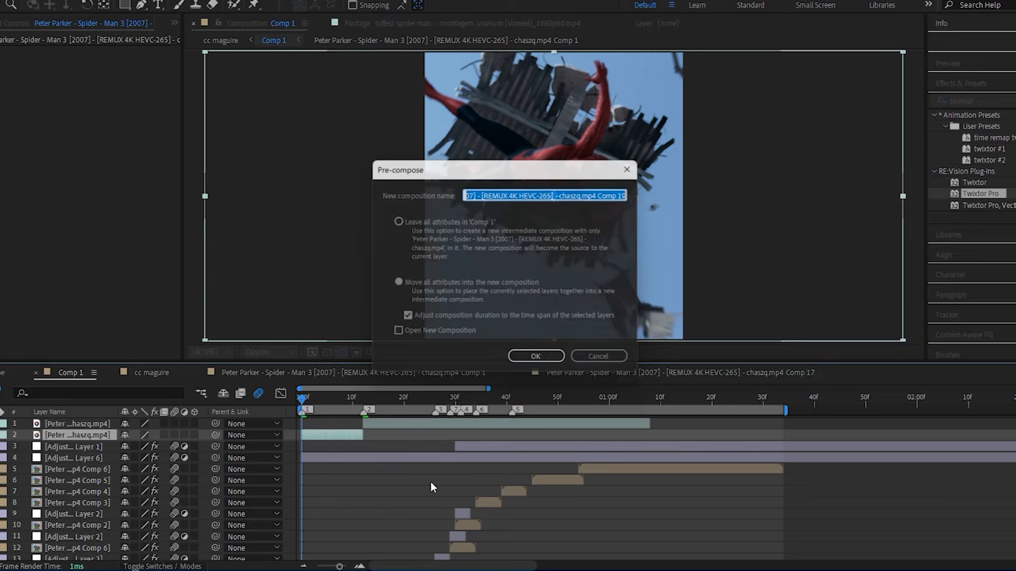
key(Return)
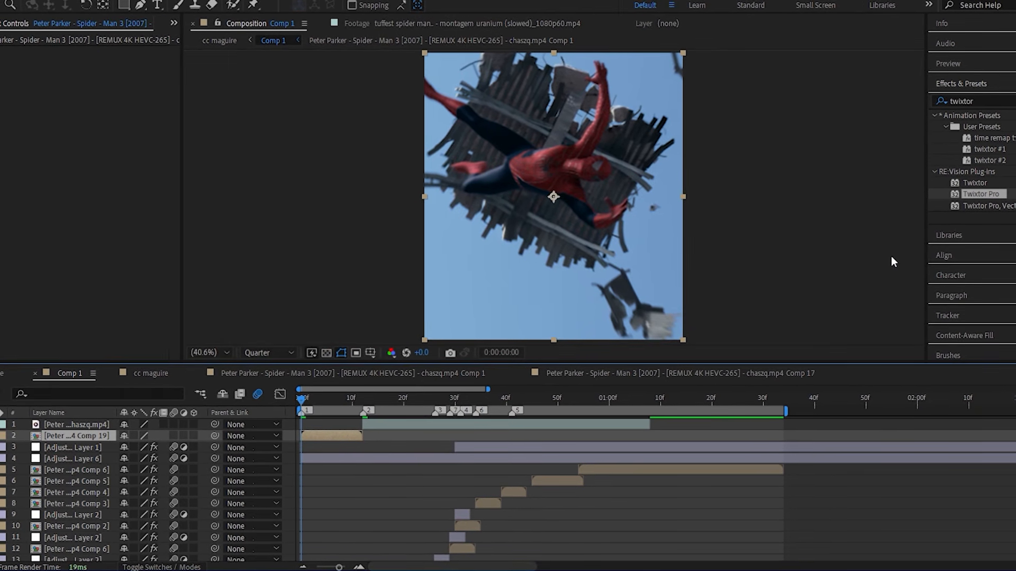
Step: Apply Twixtor Pro to the pre-composed first segment and set Use GPU to ON
double_click(979, 194)
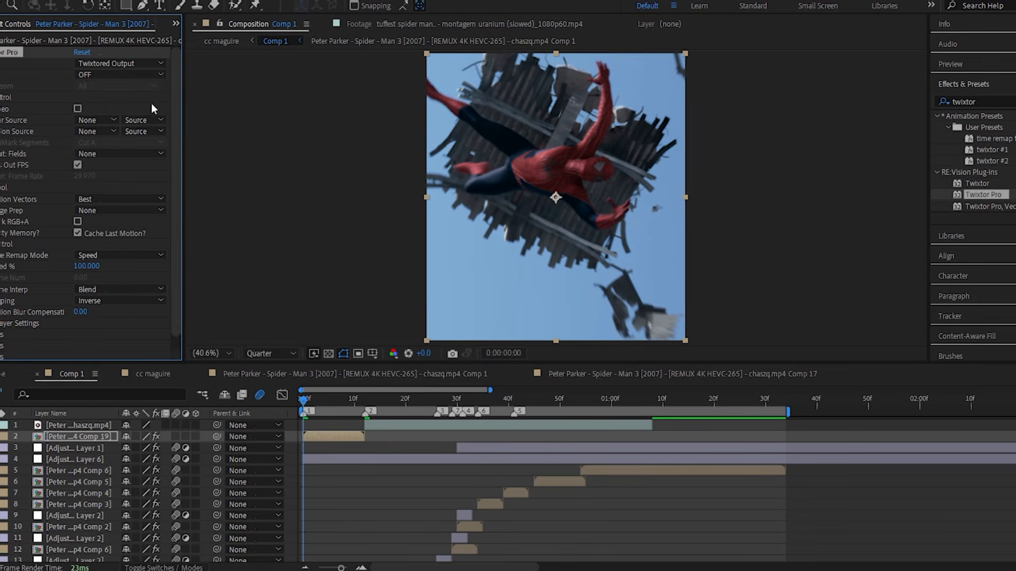
click(135, 77)
click(103, 98)
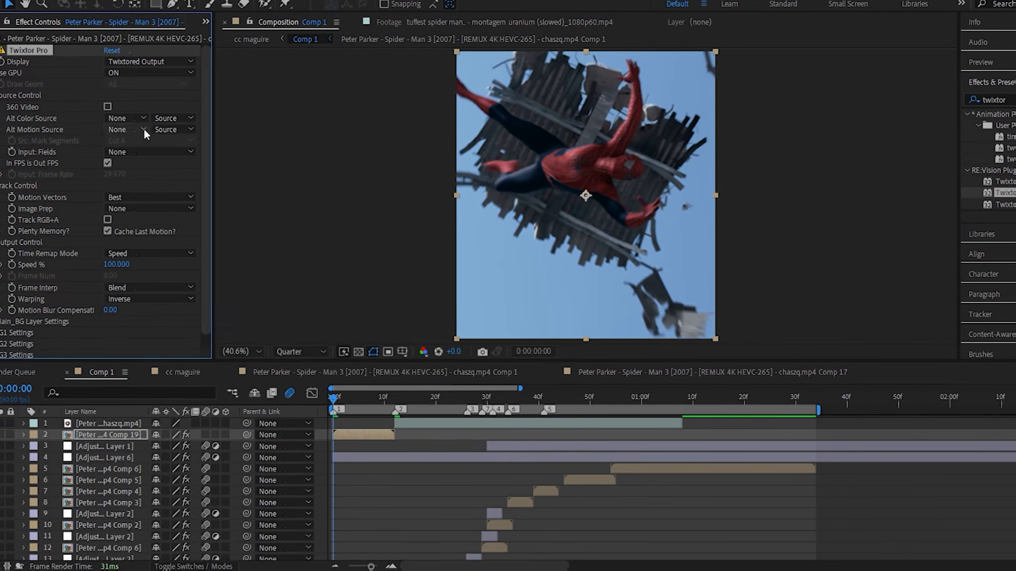
Step: Disable In FPS is Out FPS in Twixtor Pro and set the input frame rate to 23.976
click(108, 163)
click(113, 173)
text(23)
text(.)
text(976)
click(252, 302)
Step: Set Twixtor's Image Prep to Contrast/Edge Enhance, Frame Interp to Motion Weighted Blend and Warping to Inverse w/ Smart Blend
click(179, 211)
click(180, 236)
click(177, 290)
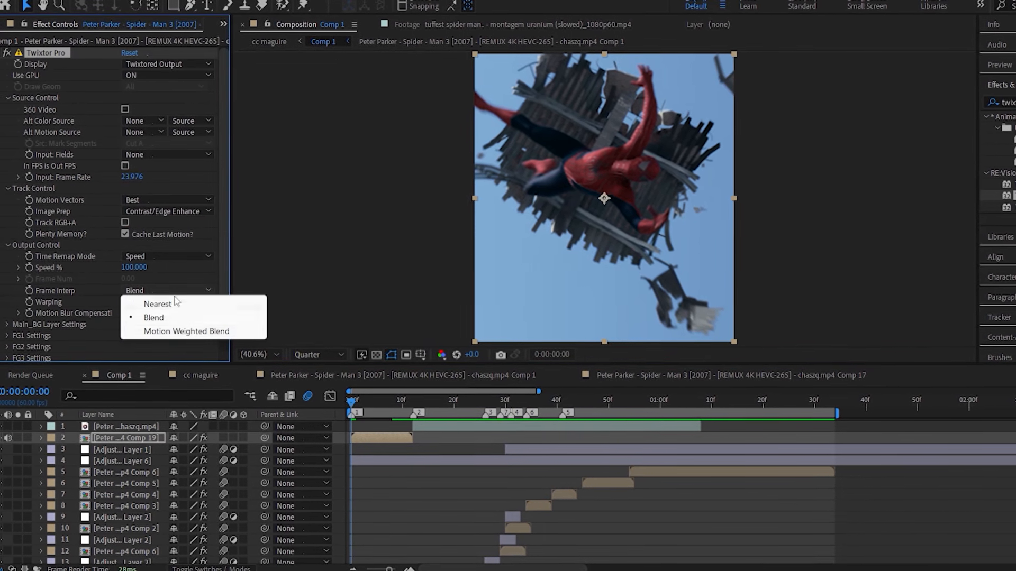
click(175, 334)
click(175, 301)
click(185, 329)
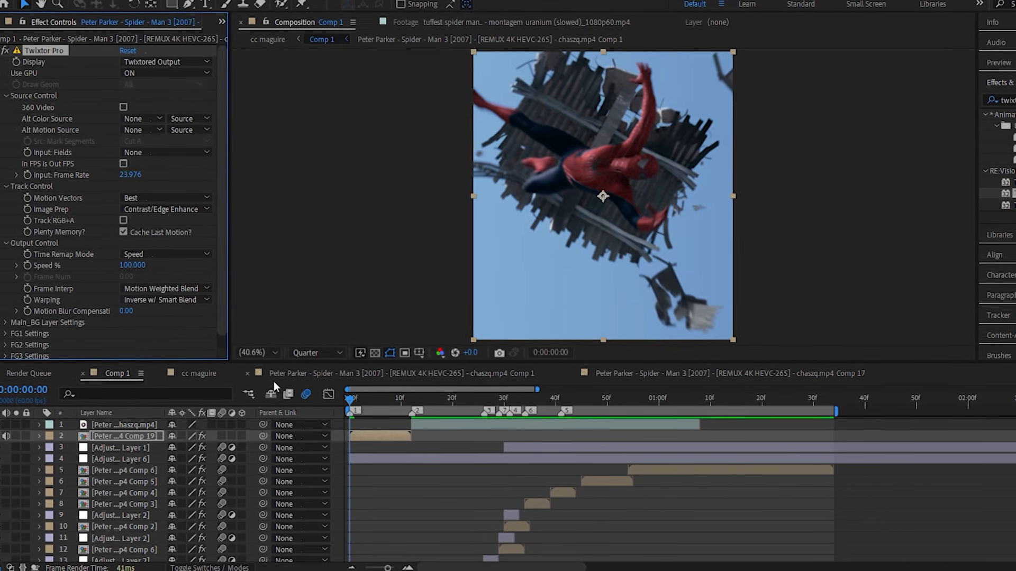
Step: Keyframe Twixtor's Speed % at 250 on the first frame, reveal the layer's keyframes and move the playhead to frame 4
click(132, 266)
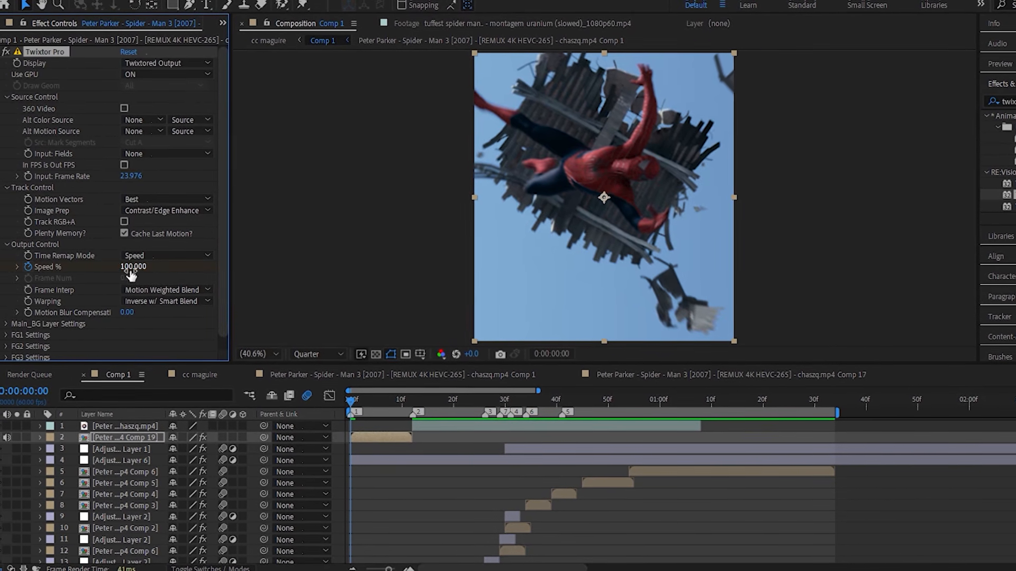
text(250)
key(Return)
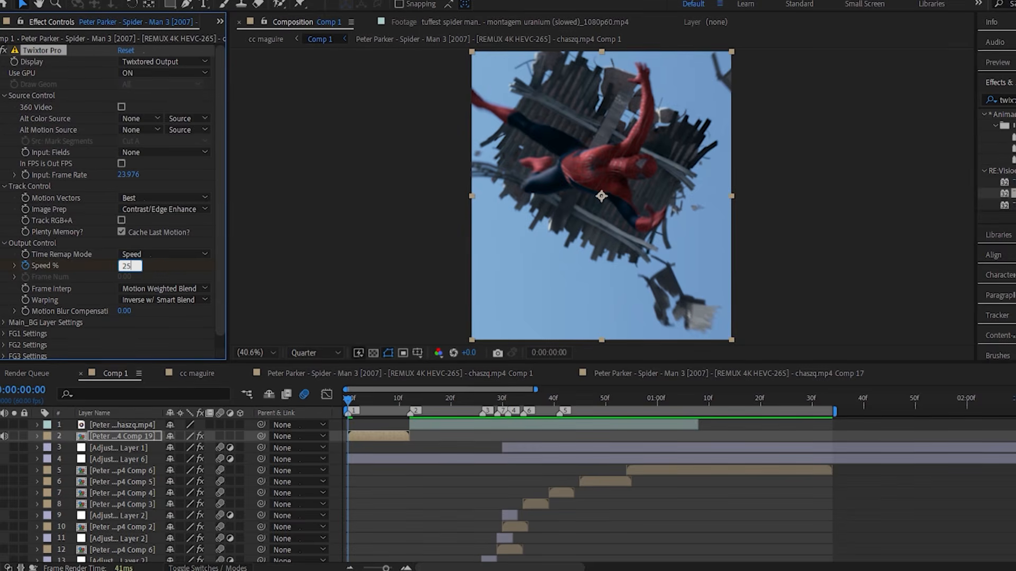
key(u)
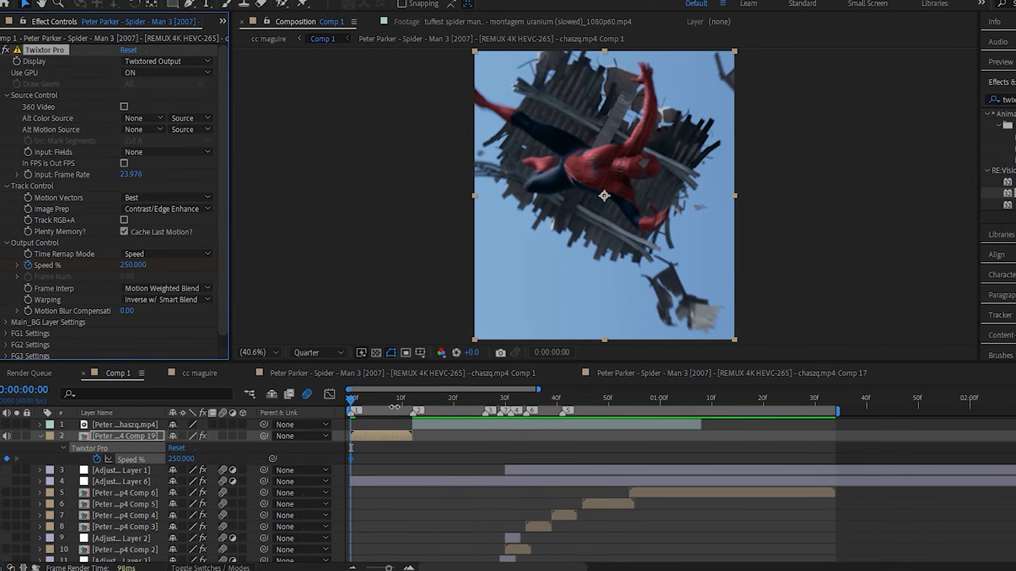
drag(379, 399, 373, 401)
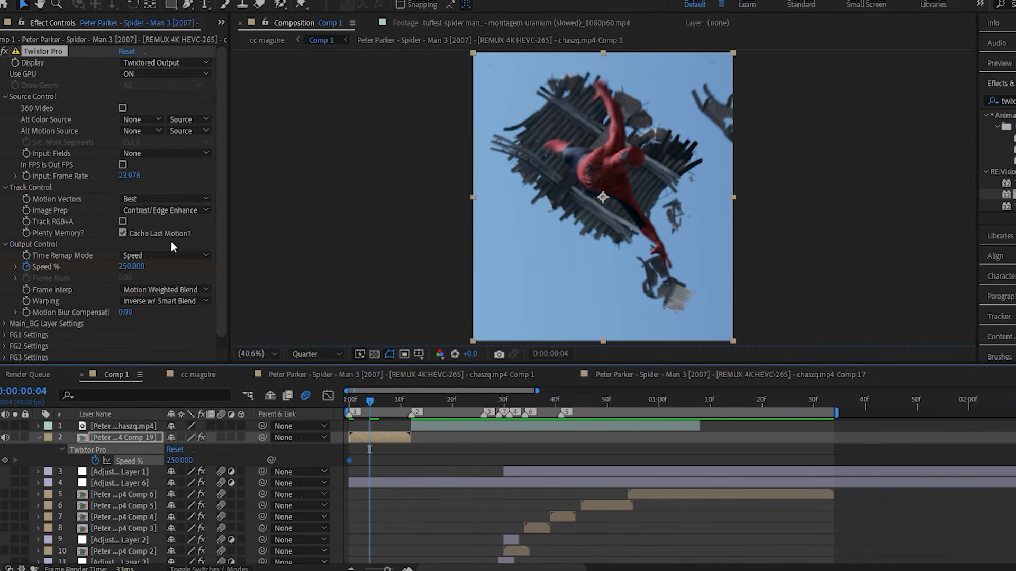
click(133, 175)
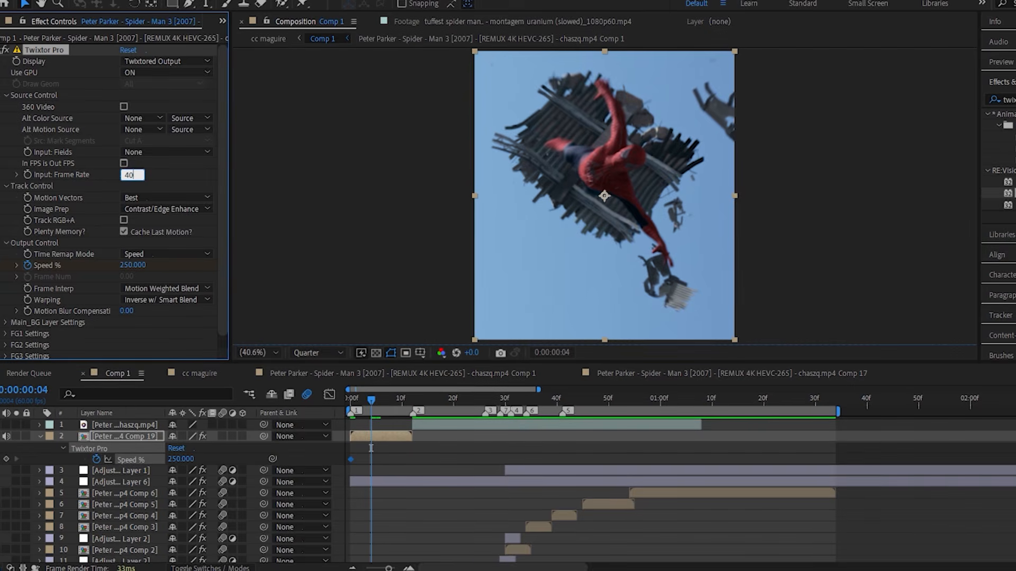
text(40)
key(Return)
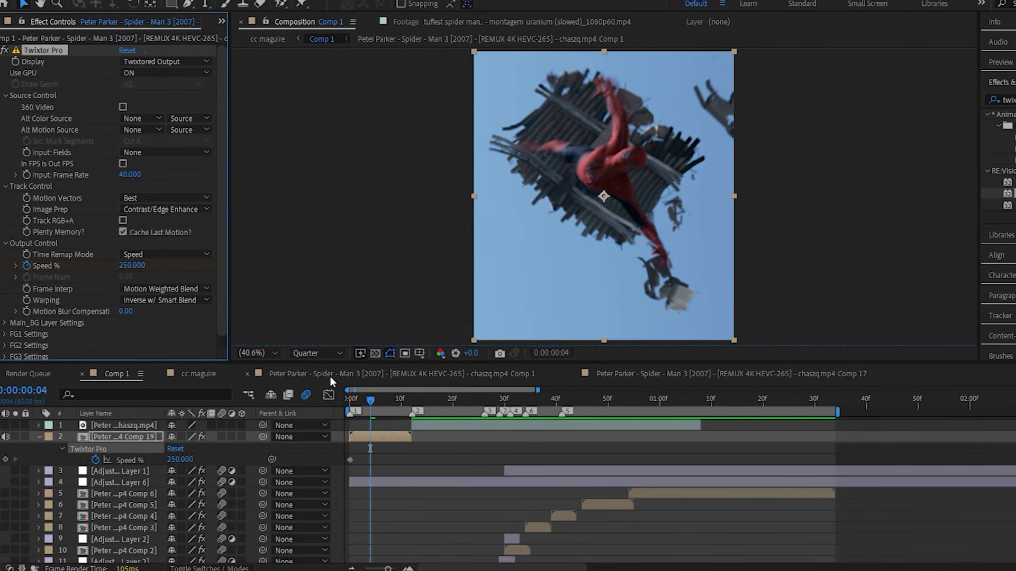
key(ctrl+z)
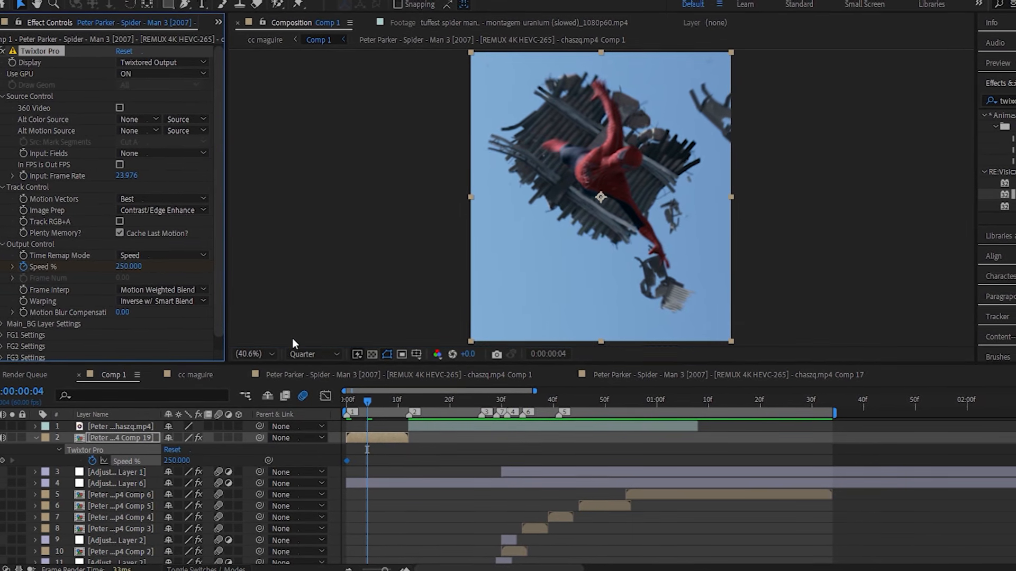
Step: Set Twixtor's Speed % to 40 at frame 4
click(139, 267)
text(40)
key(Return)
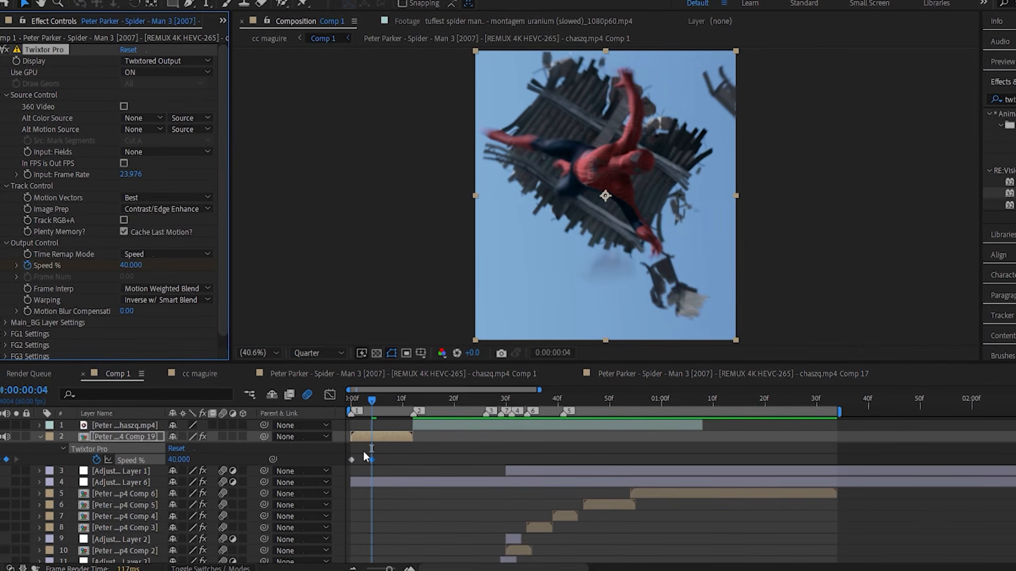
Step: Apply Easy Ease to both Speed % keyframes and show their curve fitted in the graph editor
drag(348, 465, 345, 468)
key(F9)
key(shift+F3)
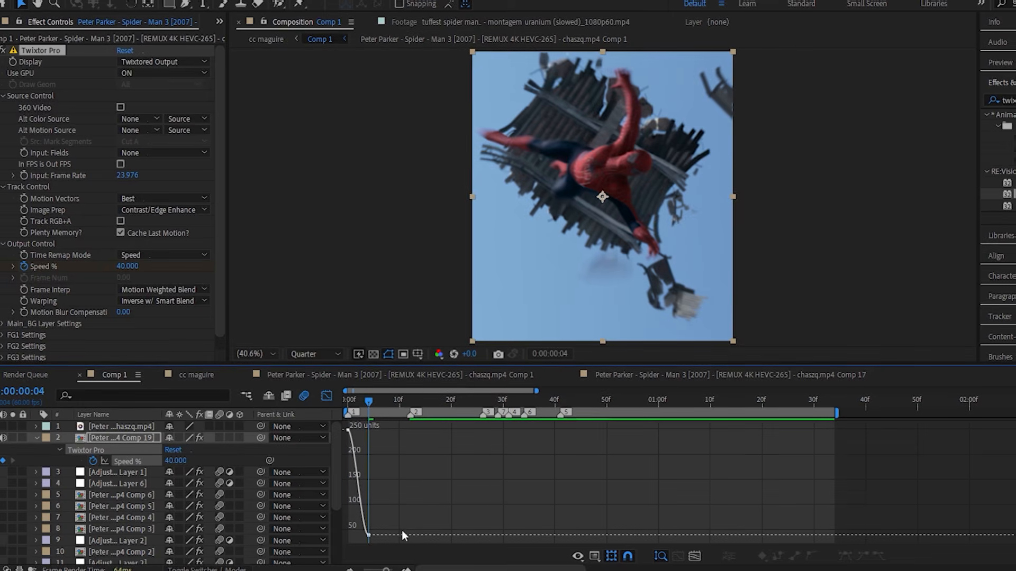
click(693, 558)
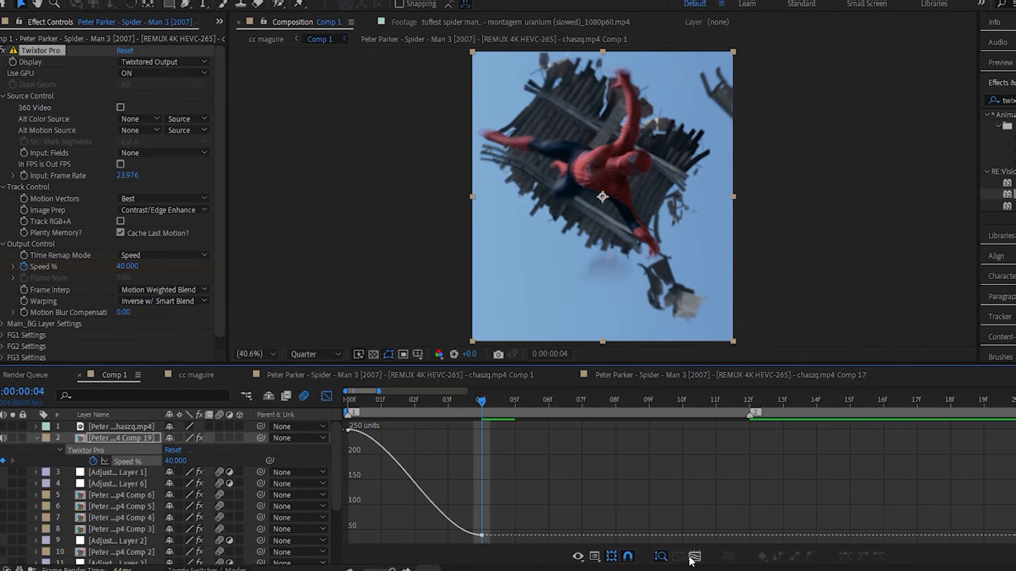
Step: Reshape the Speed % curve with its keyframe handles so it falls steeply from the first frame and flattens toward frame 4
click(477, 537)
click(483, 535)
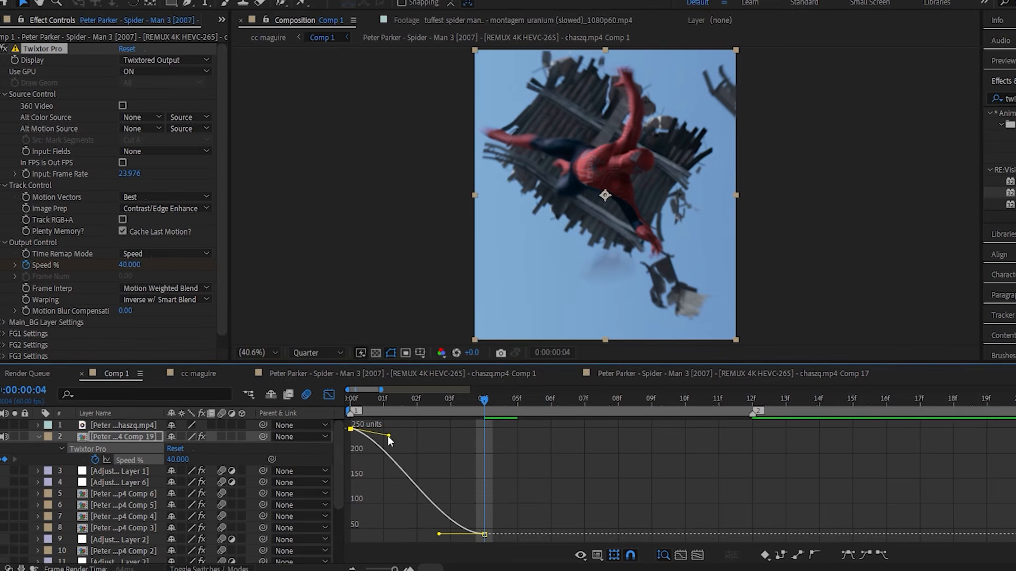
drag(373, 444, 370, 451)
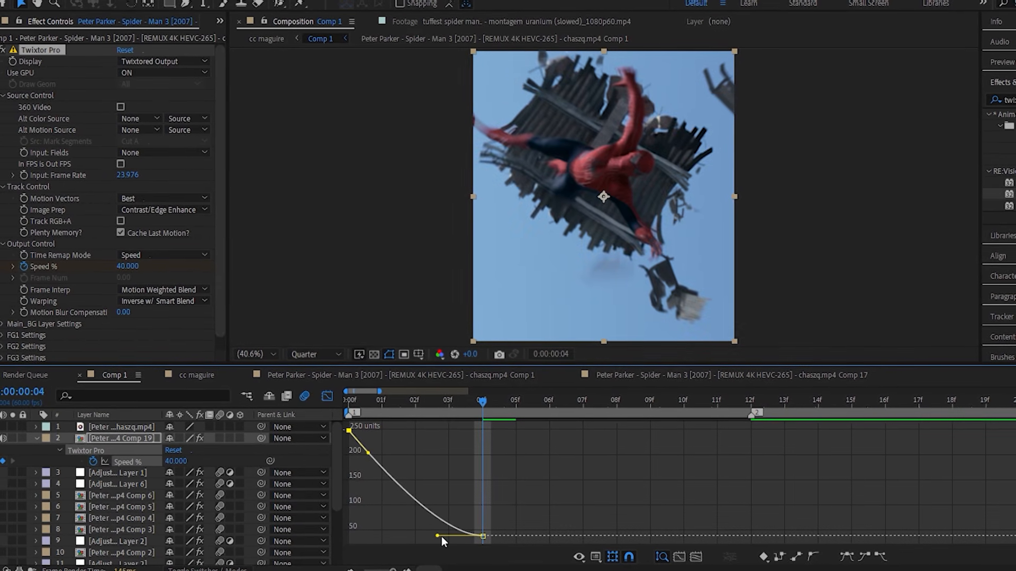
drag(439, 537, 403, 533)
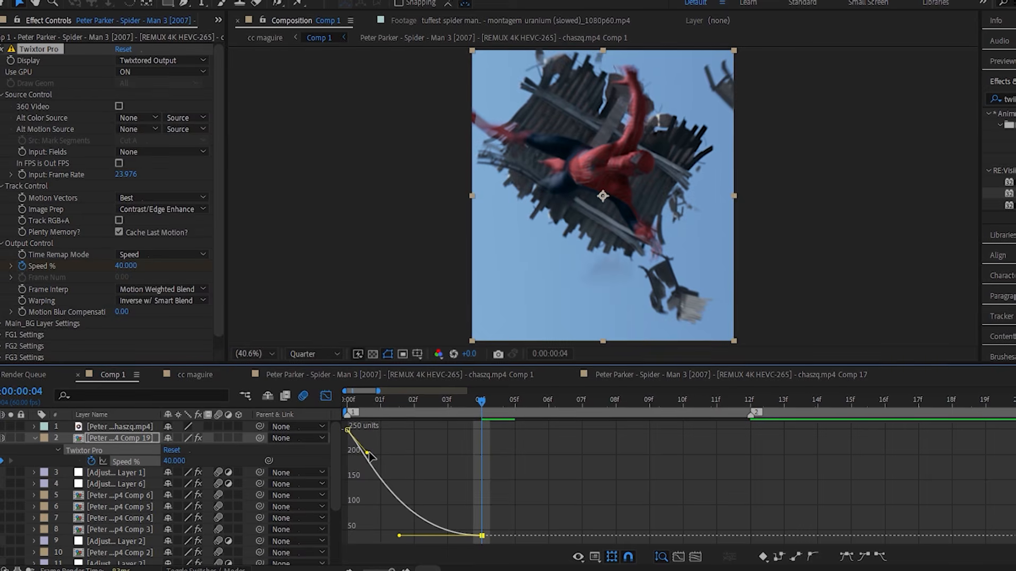
drag(386, 429, 342, 439)
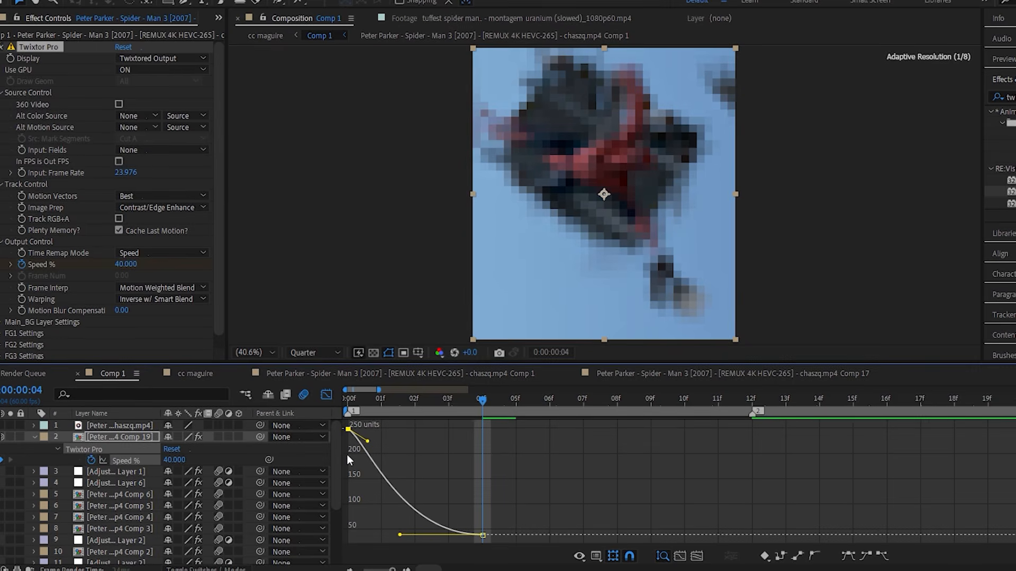
click(446, 468)
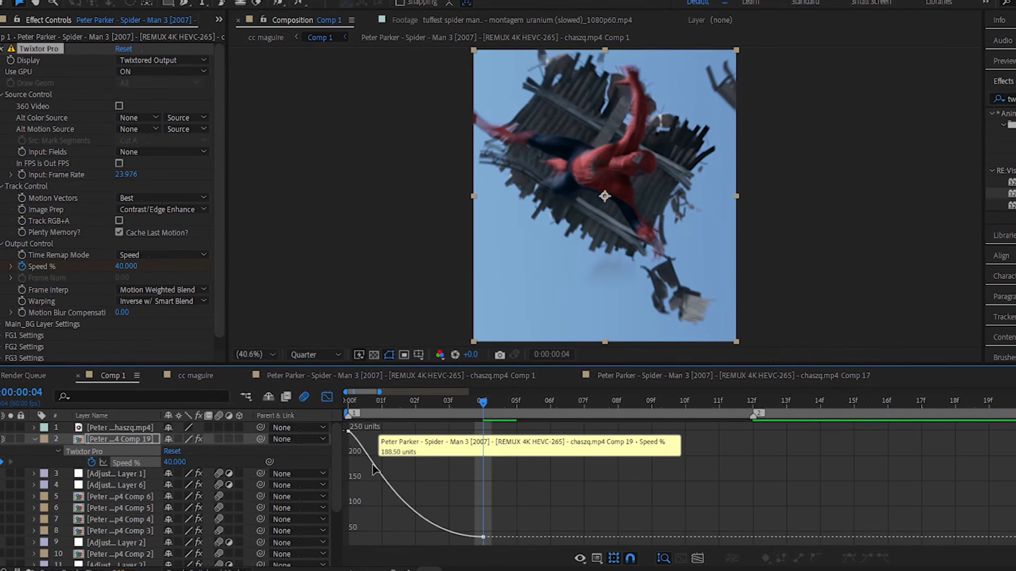
Step: Preview the speed-ramped segment from the start, close the graph editor and play on into the following clip
click(351, 403)
key(space)
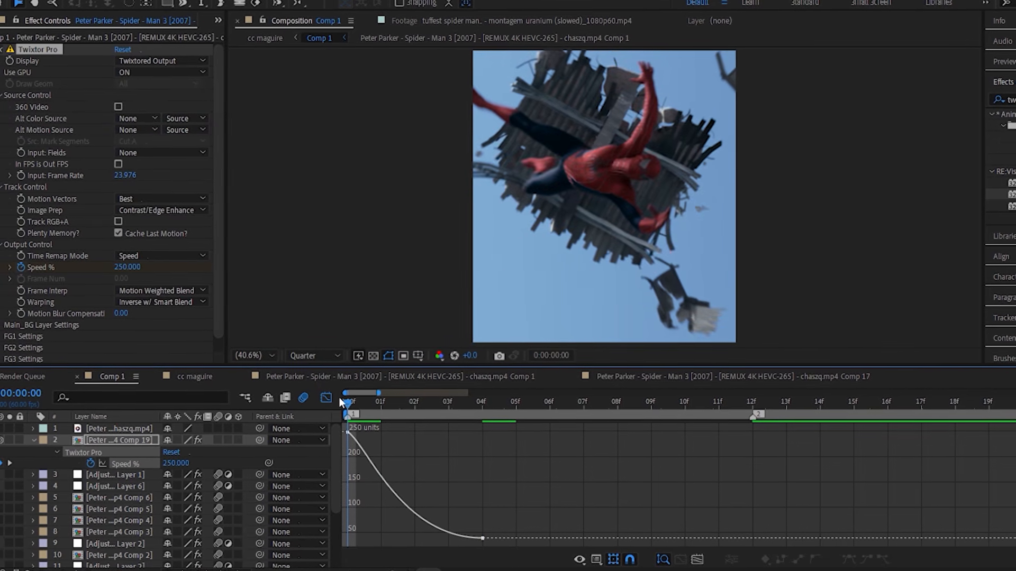
key(space)
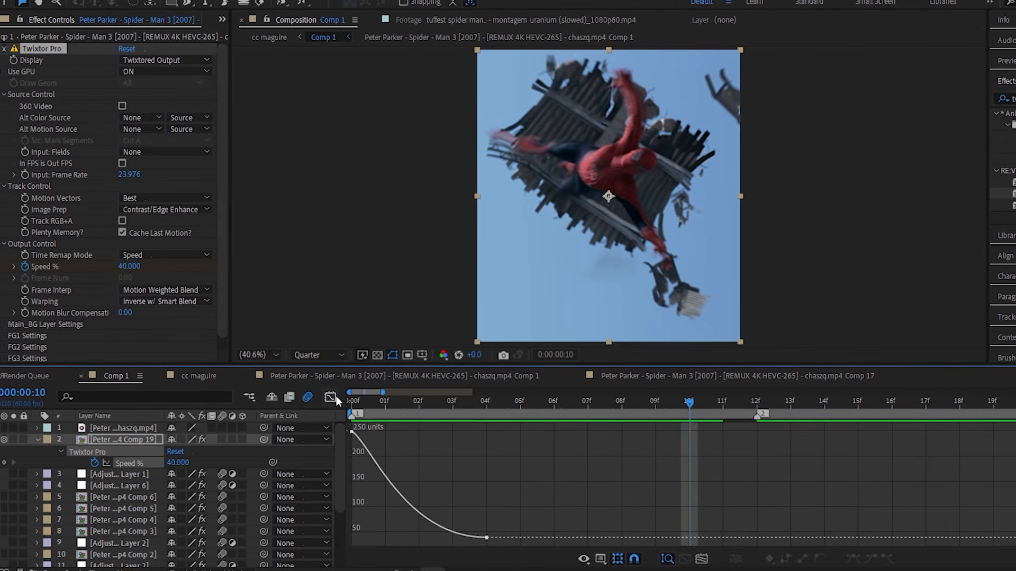
click(332, 398)
scroll(422, 434, down, 2)
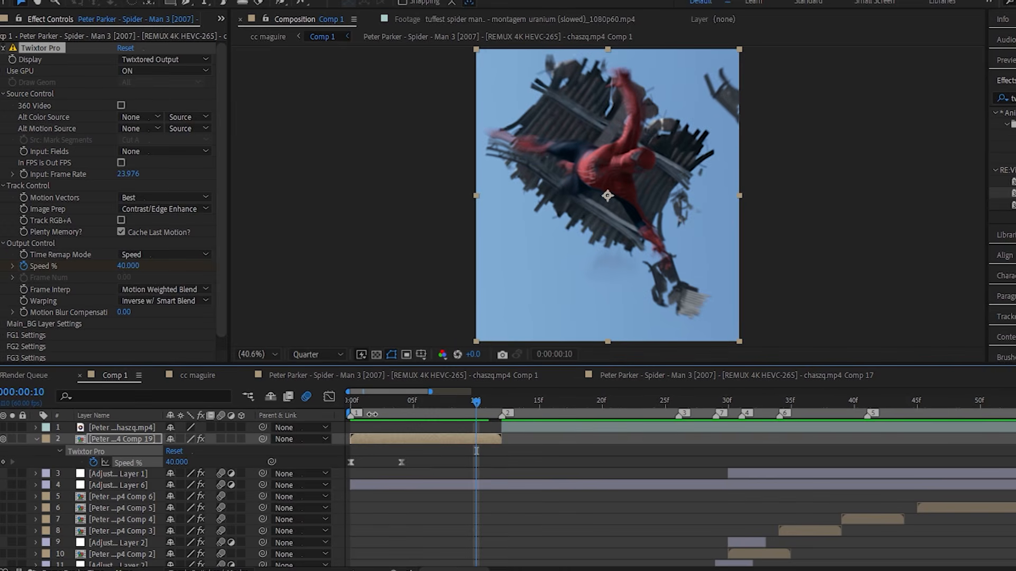
key(space)
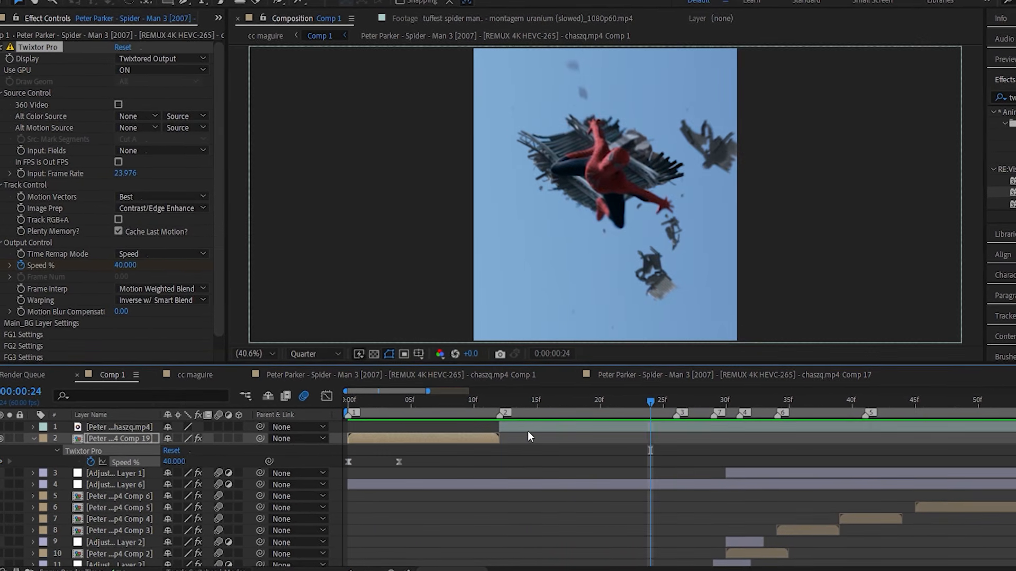
Step: Slide the remaining clip about 4 frames earlier to continue the first segment's motion and trim its start to marker 2
click(527, 429)
key(i)
drag(525, 426, 468, 430)
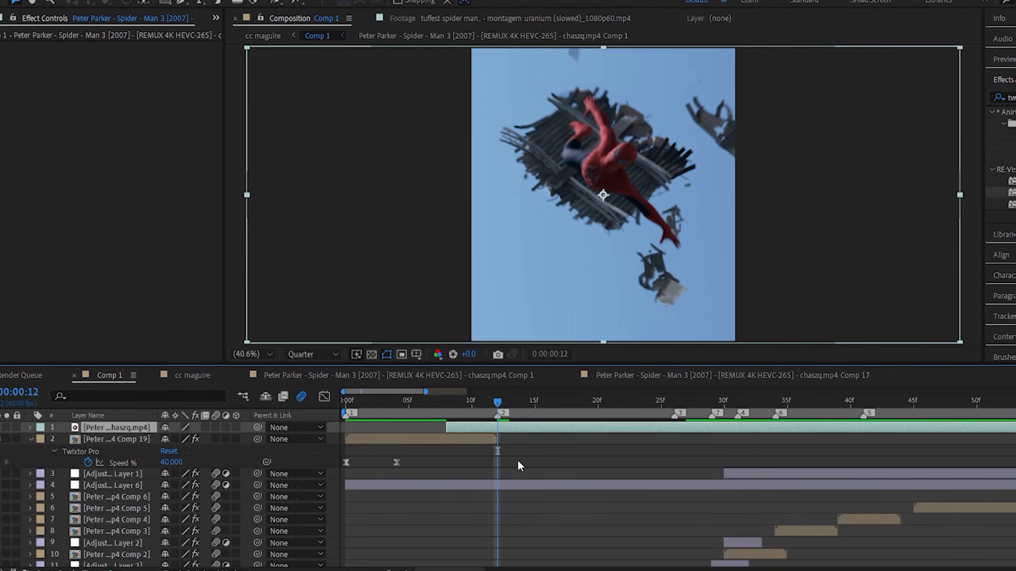
key(alt+[)
Step: Split the remaining clip at marker 3 and pre-compose the segment between markers 2 and 3
drag(498, 403, 673, 409)
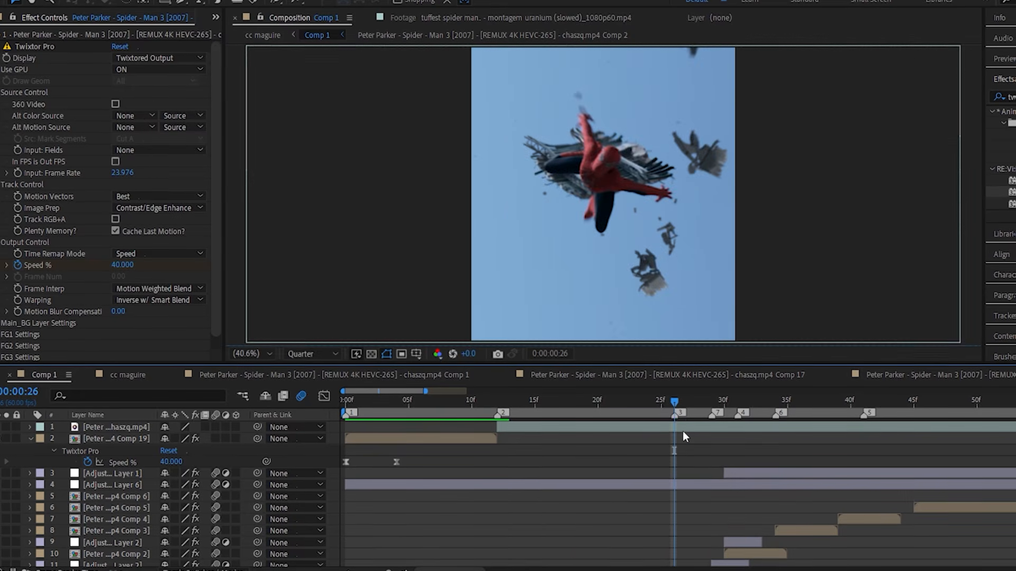
key(ctrl+shift+d)
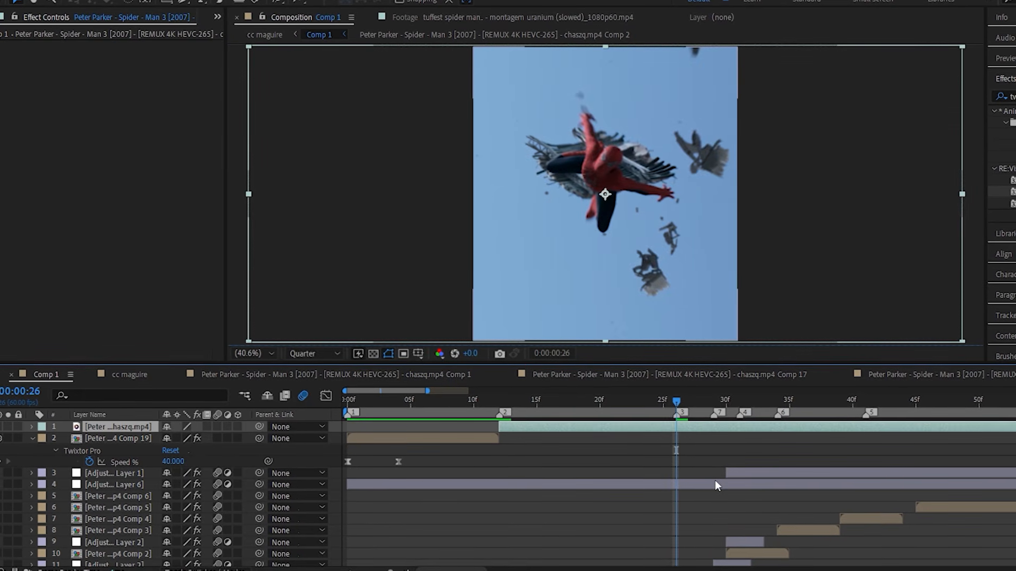
click(664, 440)
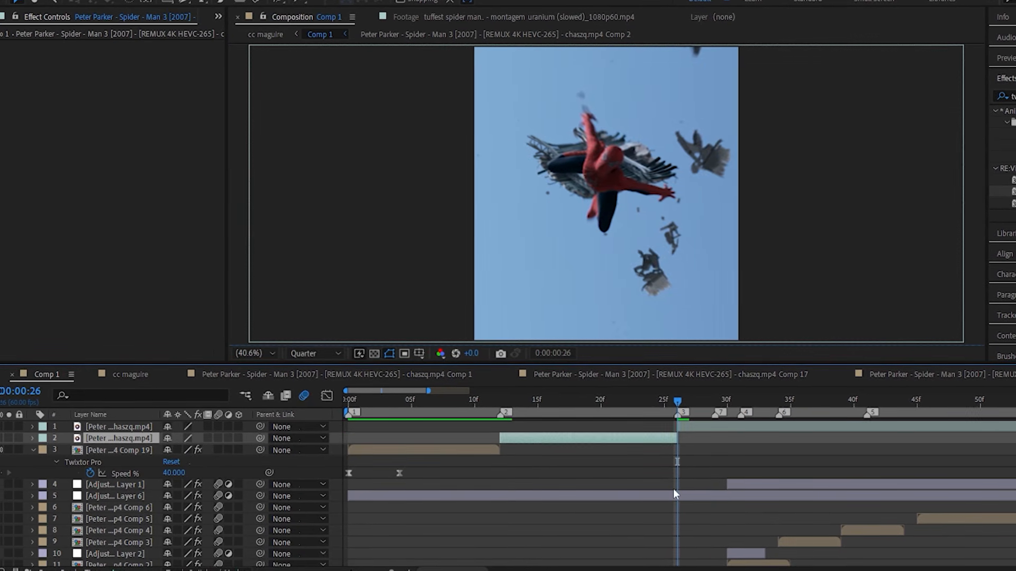
key(i)
key(ctrl+shift+c)
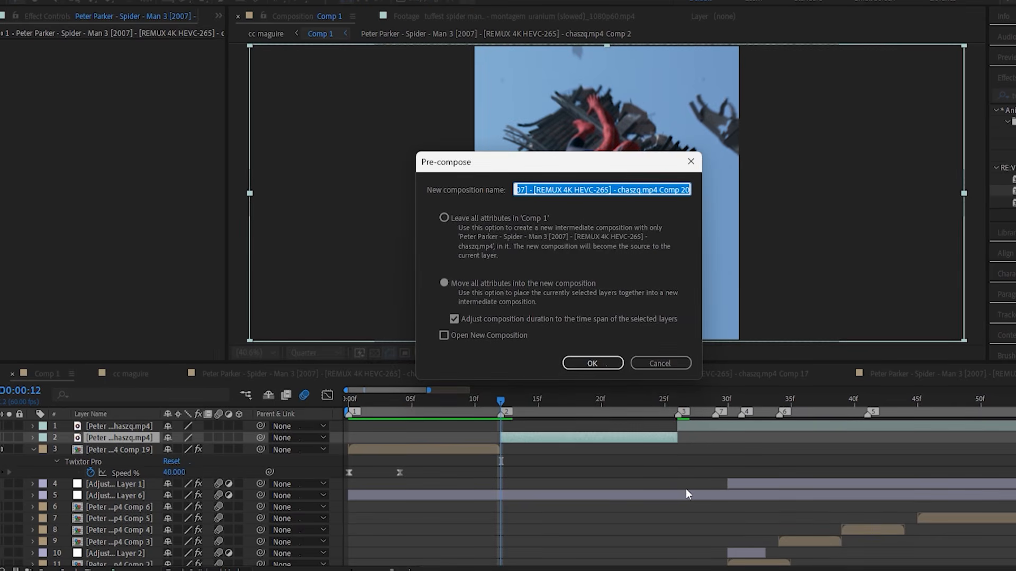
key(Return)
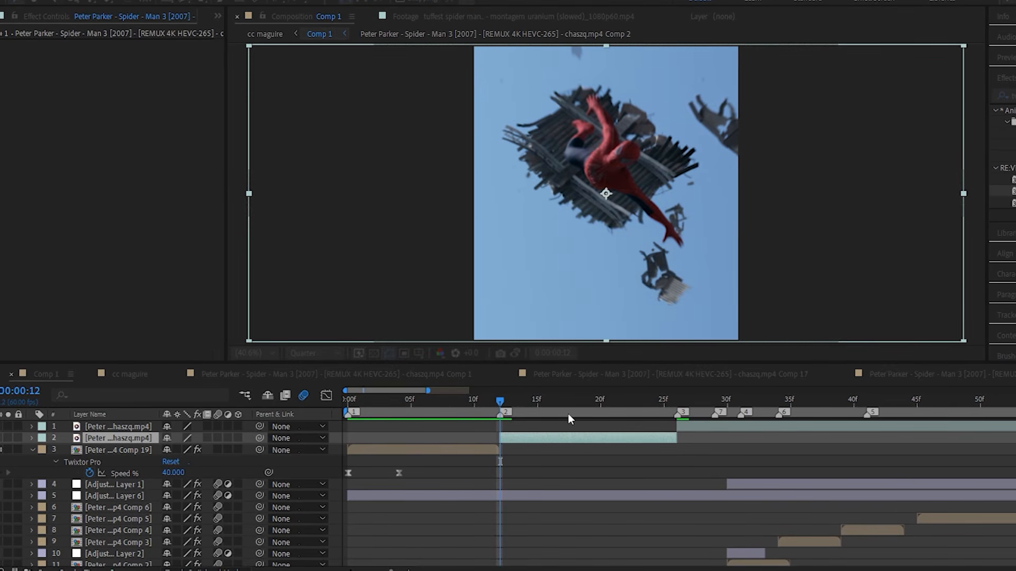
Step: Copy the Twixtor Pro effect with its speed keyframes from the first pre-comp to the second one at marker 2
click(474, 449)
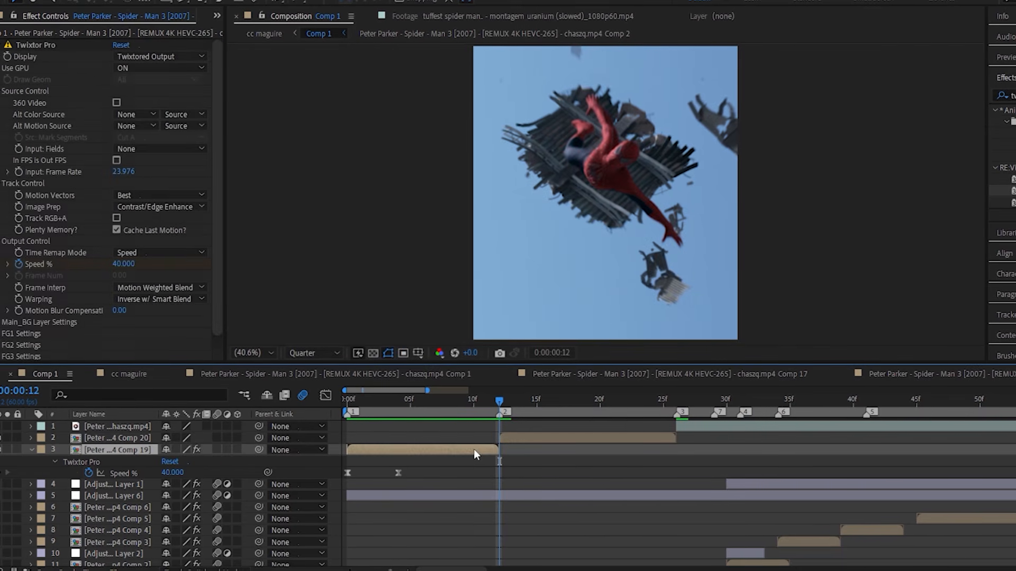
click(81, 45)
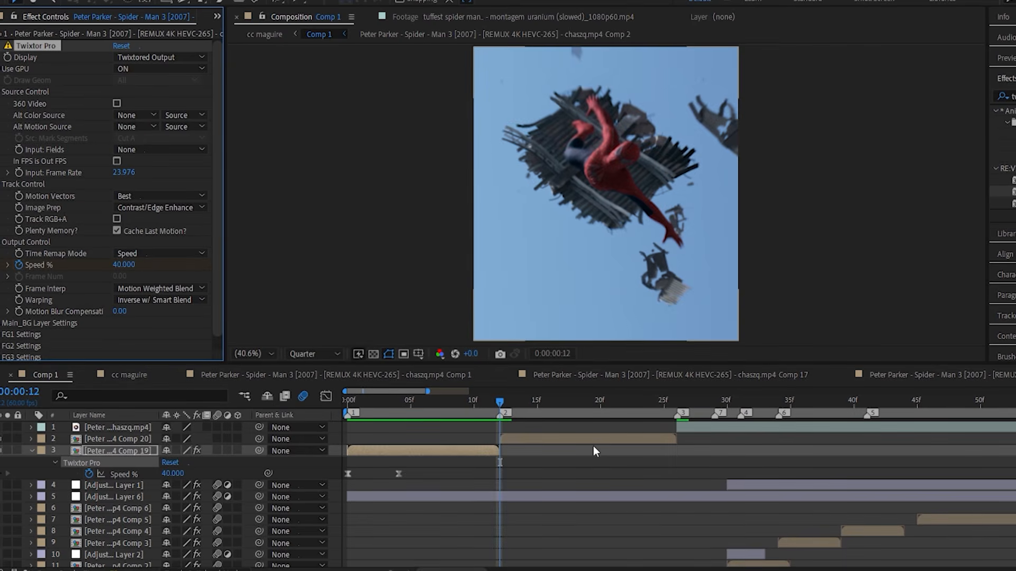
click(578, 443)
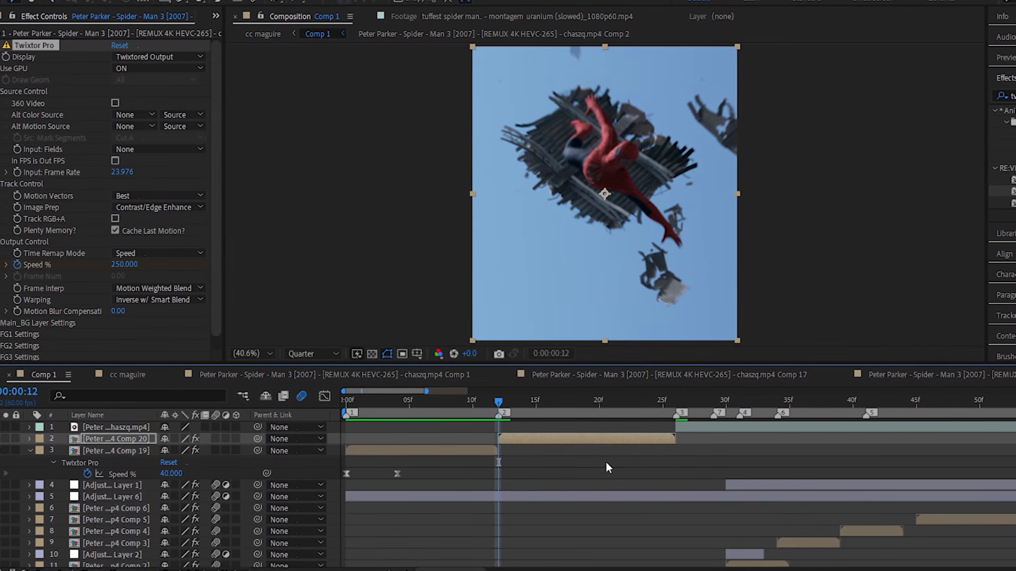
Step: Set the second pre-comp's first Twixtor Pro Speed % keyframe, at marker 2, to 1700
key(u)
click(542, 491)
click(175, 463)
text(1700)
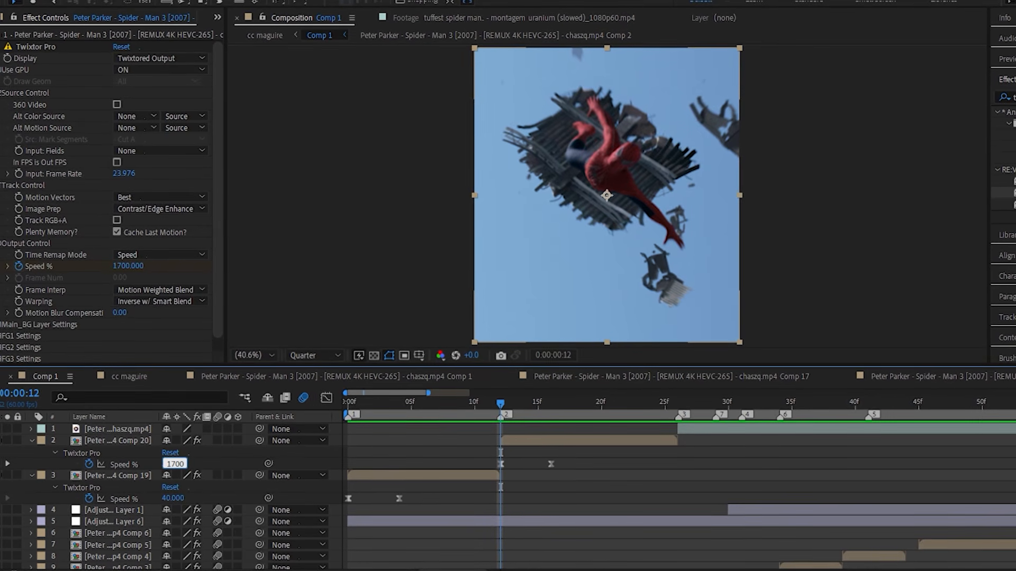
key(Return)
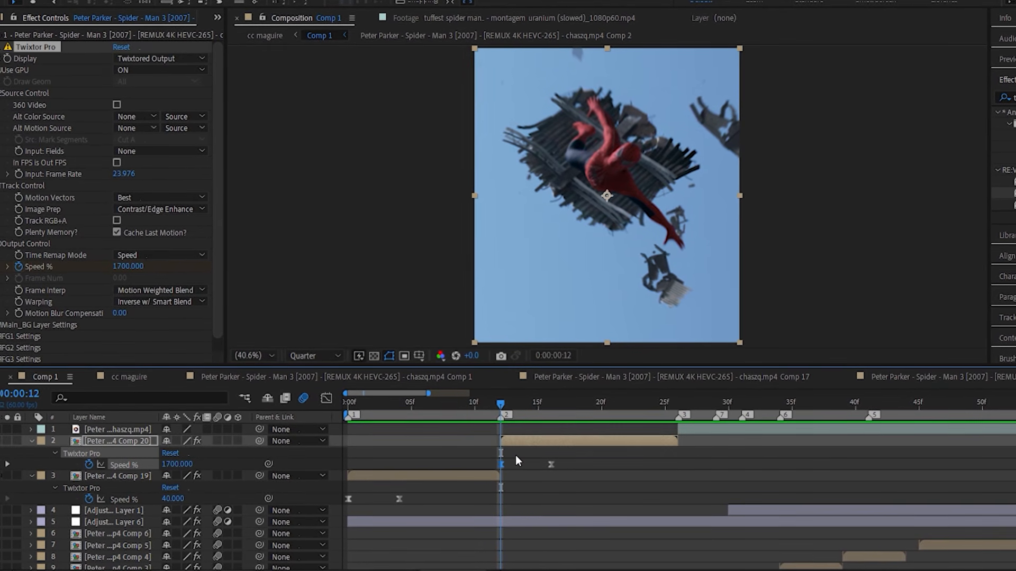
key(u)
Step: Slide the remaining clip about 8 frames earlier to continue the second segment's motion and trim its start to marker 3
drag(501, 403, 547, 403)
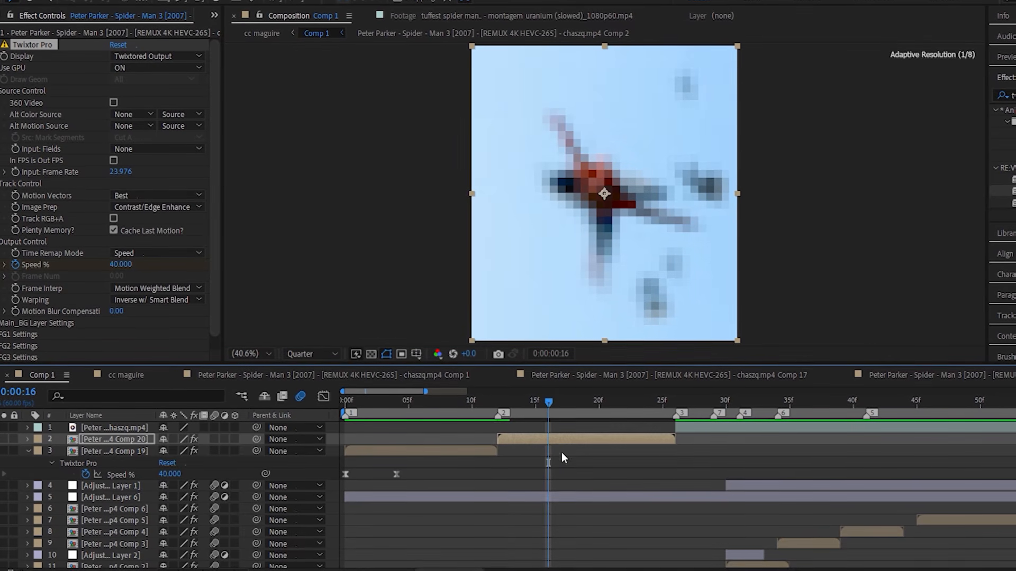
click(759, 430)
key(i)
drag(761, 430, 678, 427)
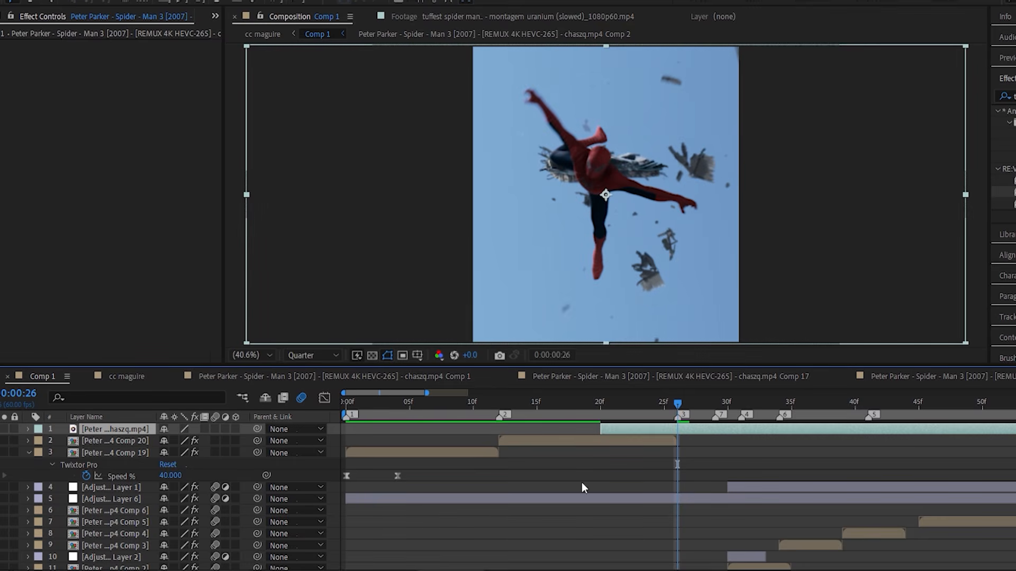
drag(692, 433, 660, 428)
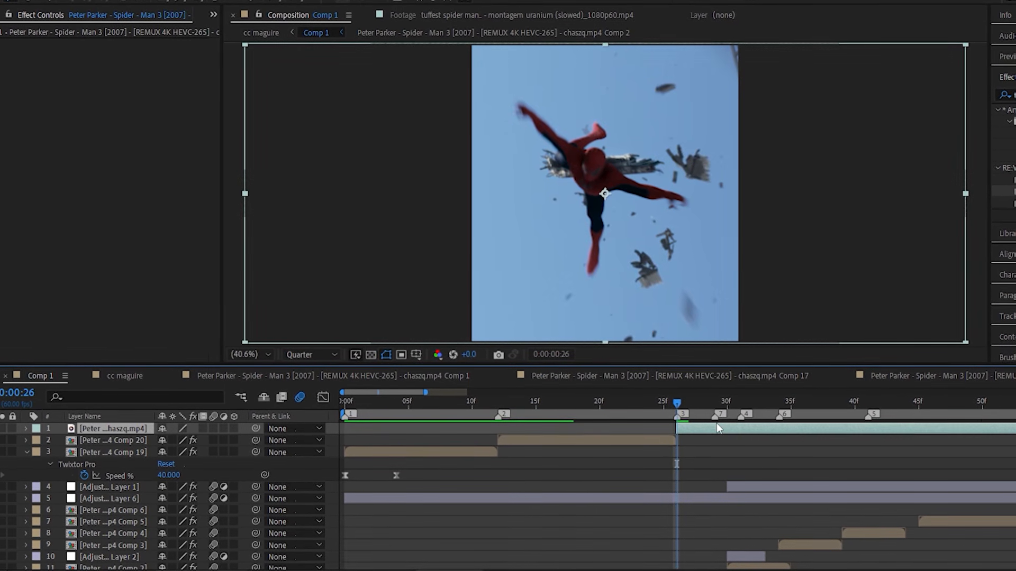
drag(714, 423, 682, 428)
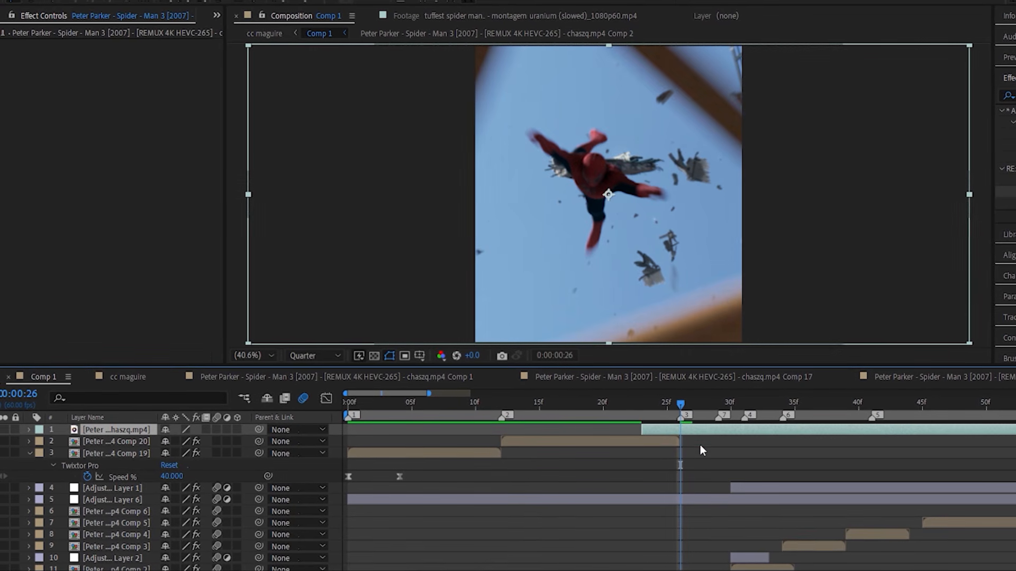
key(ctrl+z)
Step: Split the remaining clip at marker 7 and pre-compose the short segment between markers 3 and 7
drag(693, 404, 714, 404)
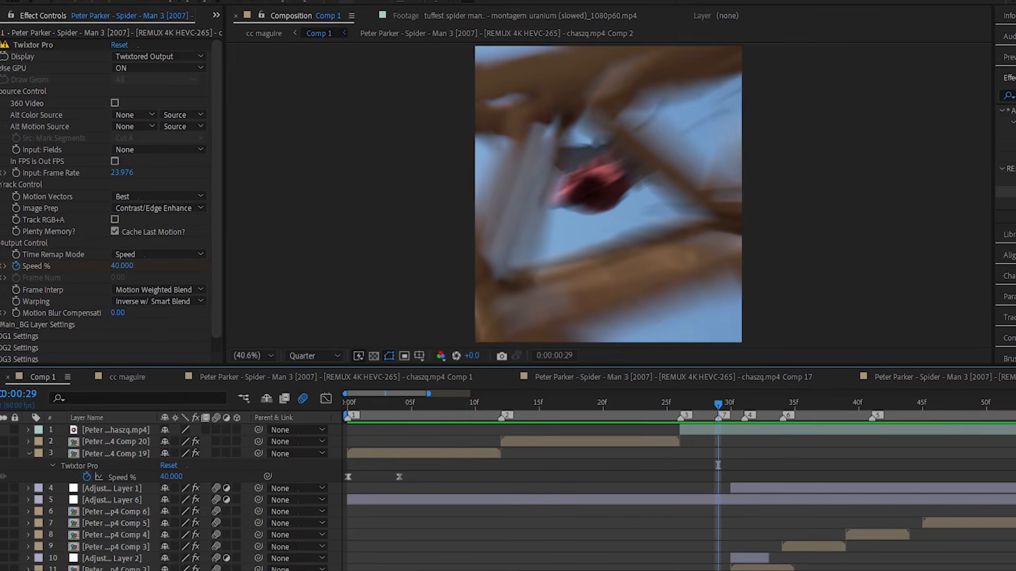
click(734, 433)
key(ctrl+shift+d)
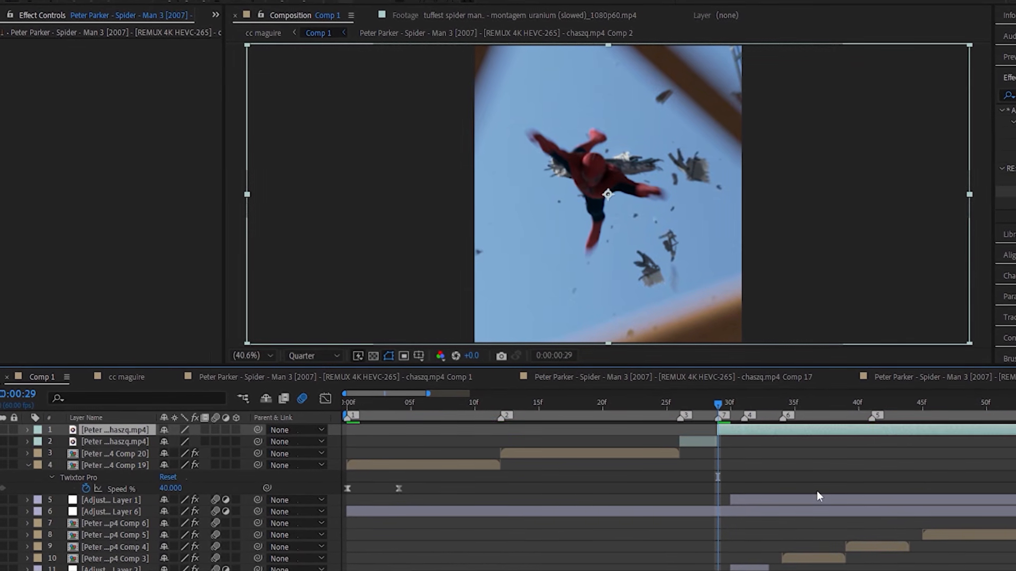
click(709, 443)
key(i)
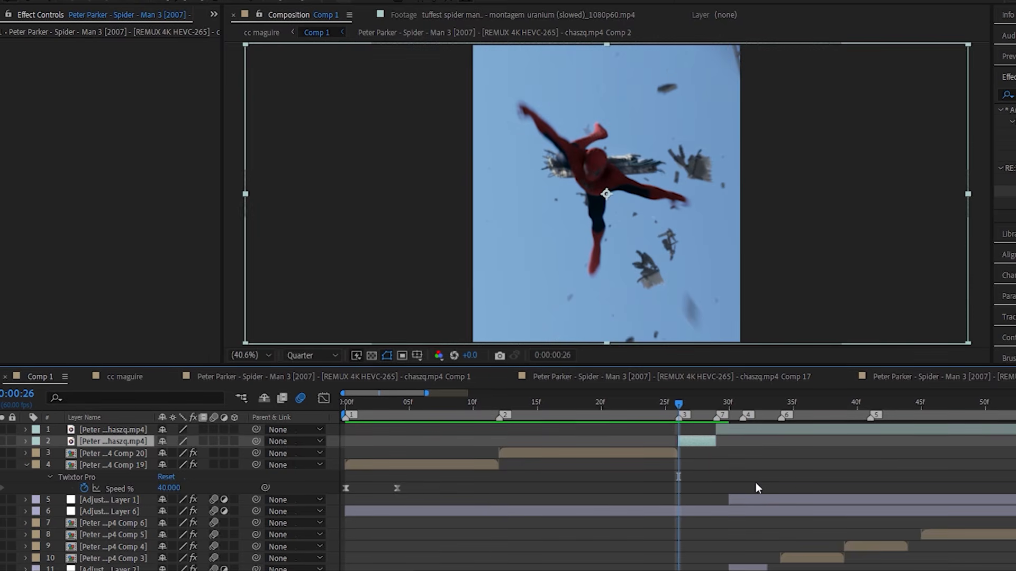
key(ctrl+shift+c)
key(Return)
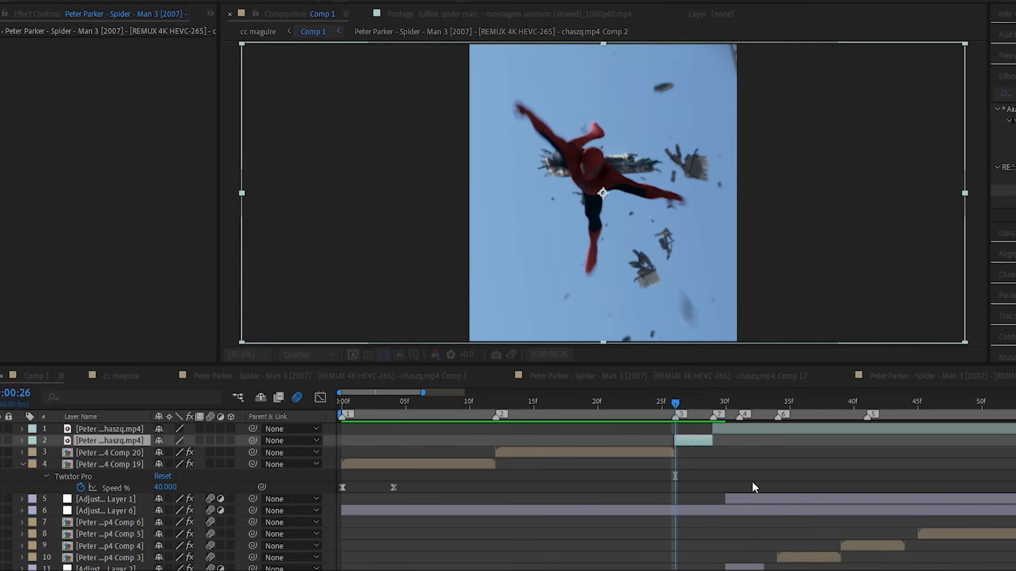
Step: Copy the second pre-comp's Twixtor Pro effect to the third at marker 3 and move its 40% keyframe about 2 frames earlier
click(640, 455)
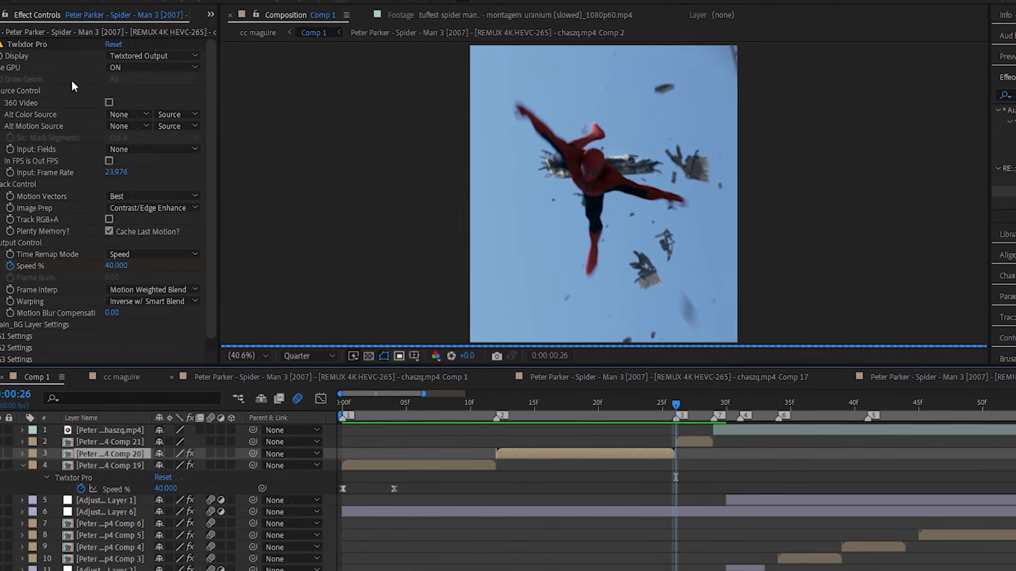
click(705, 443)
key(ctrl+v)
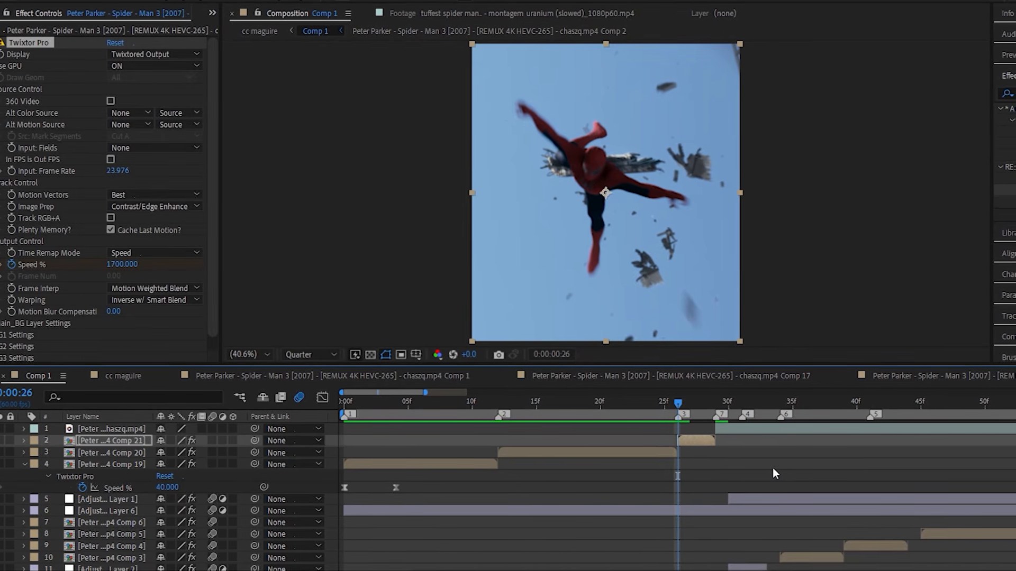
key(u)
drag(730, 465, 707, 469)
key(u)
key(space)
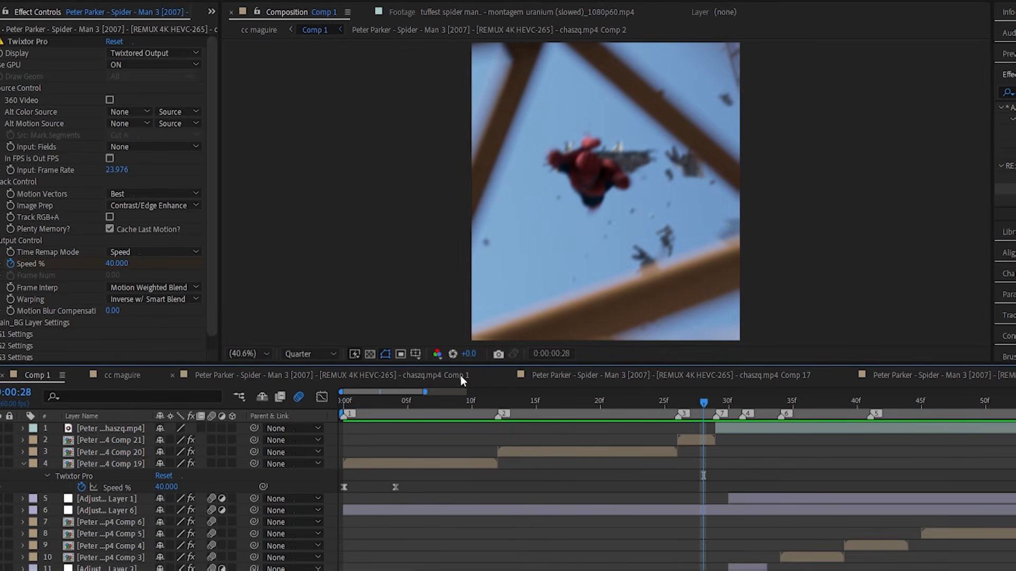
key(space)
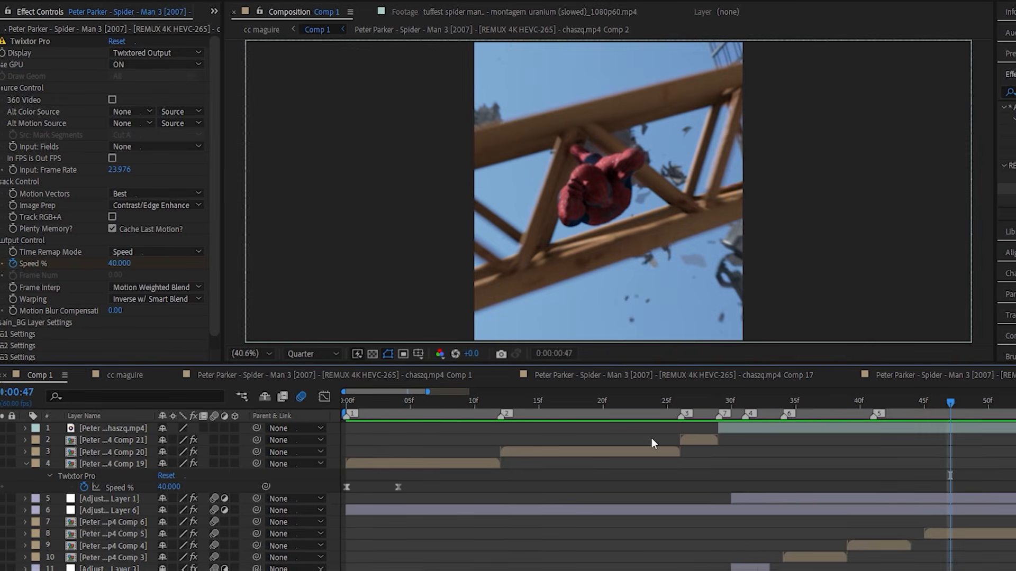
Step: Slide the remaining clip about 9 frames earlier to continue the third segment's motion and trim its start to marker 7
click(731, 431)
key(i)
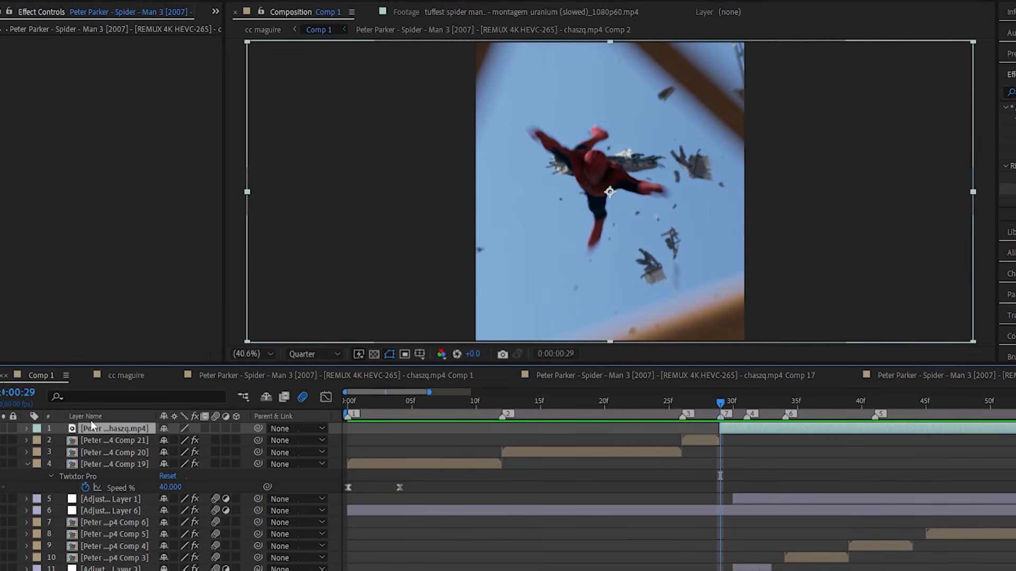
click(0, 431)
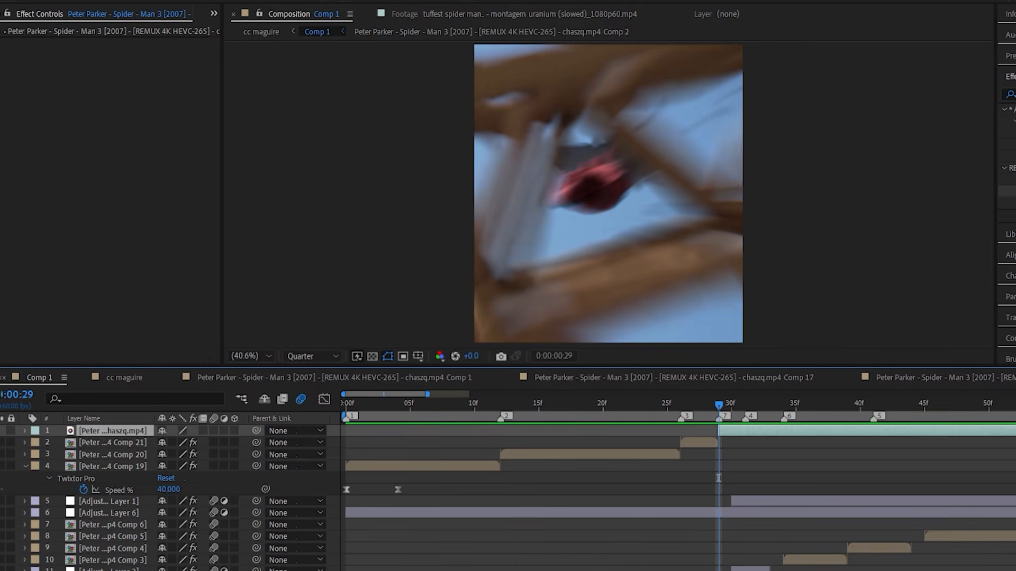
click(0, 430)
drag(775, 430, 663, 427)
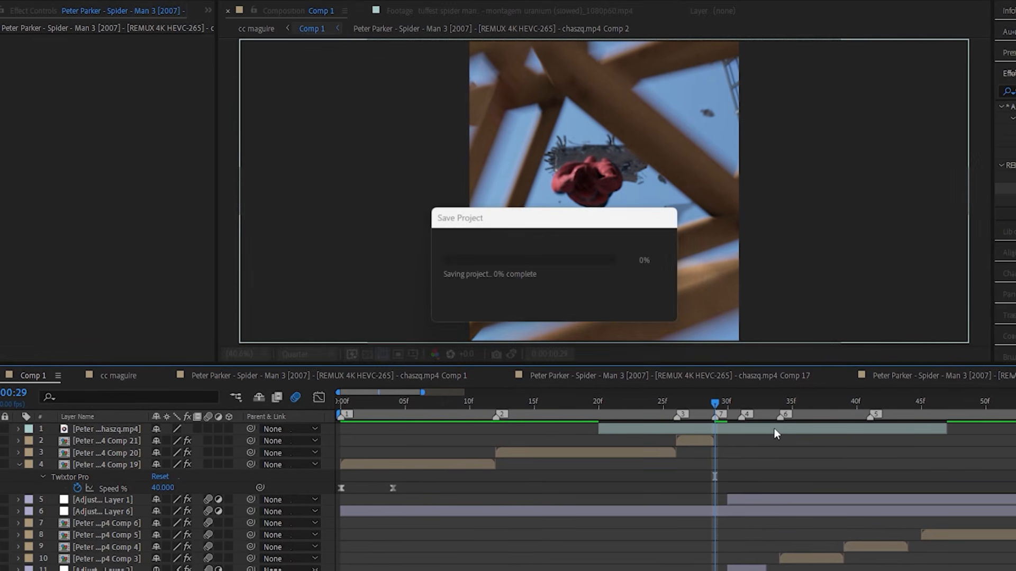
drag(774, 429, 767, 428)
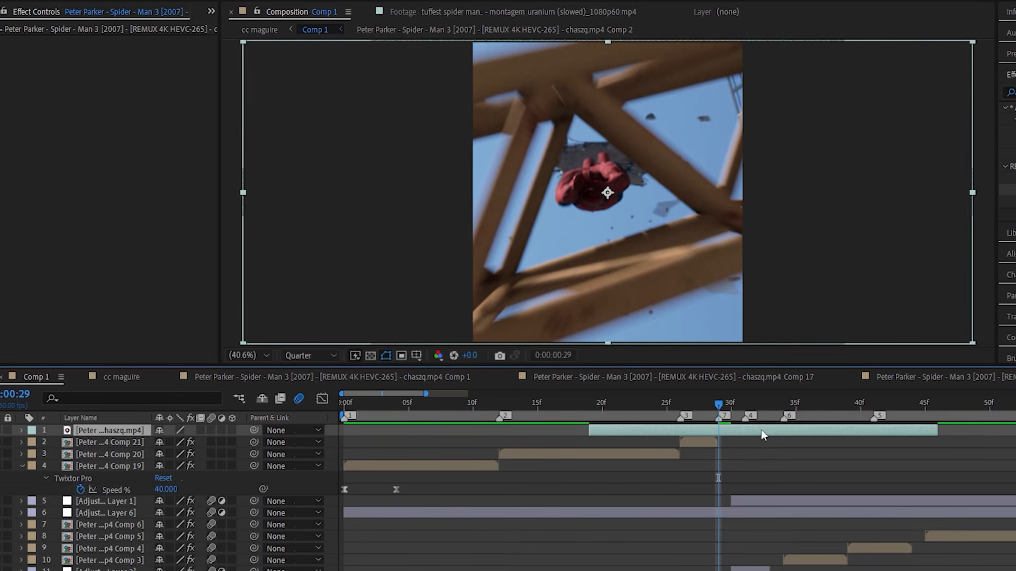
drag(762, 430, 774, 433)
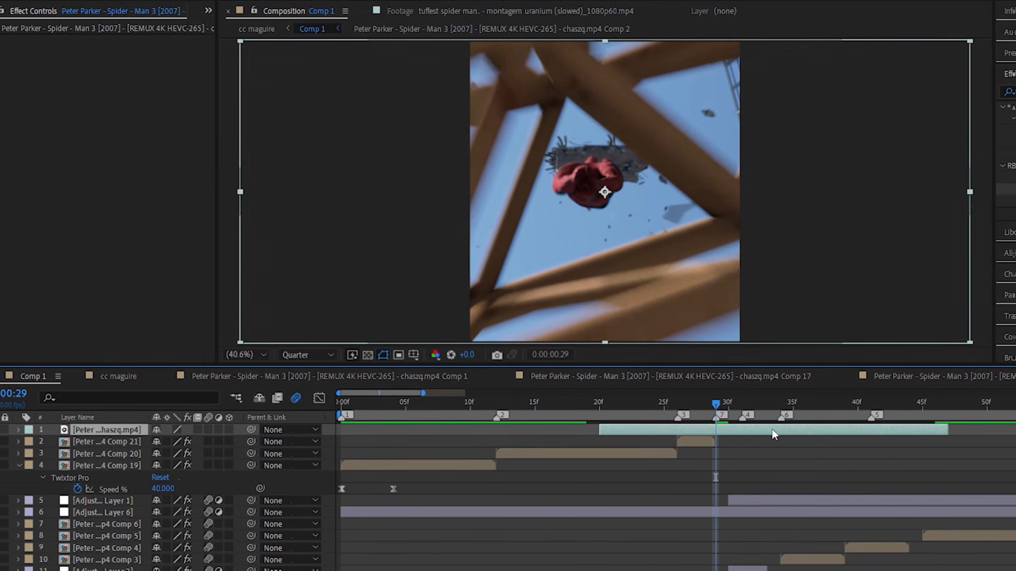
key(alt+bracketleft)
Step: Trim the end of the last clip at frame 33 and pre-compose it from marker 7 onward
key(space)
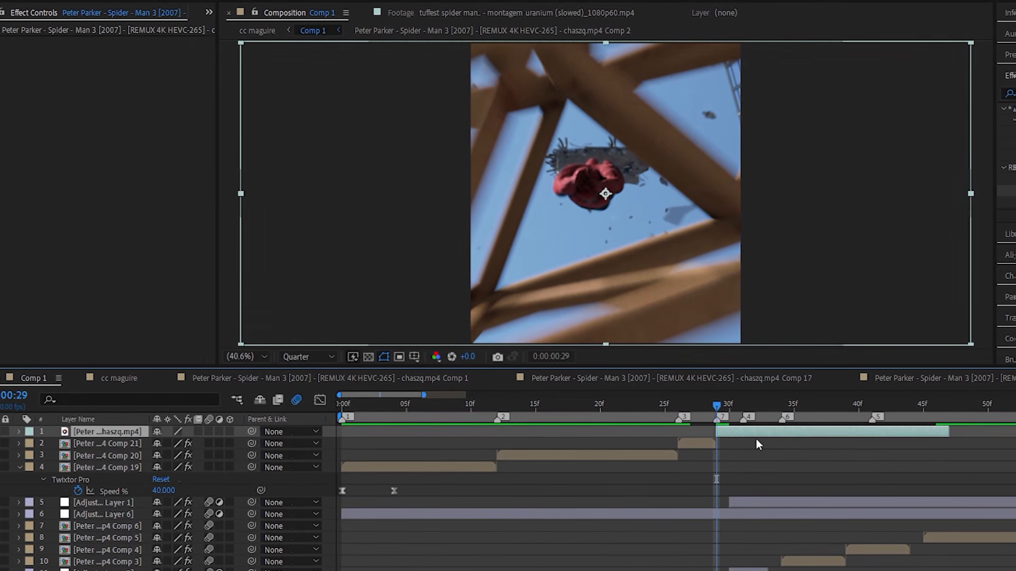
key(space)
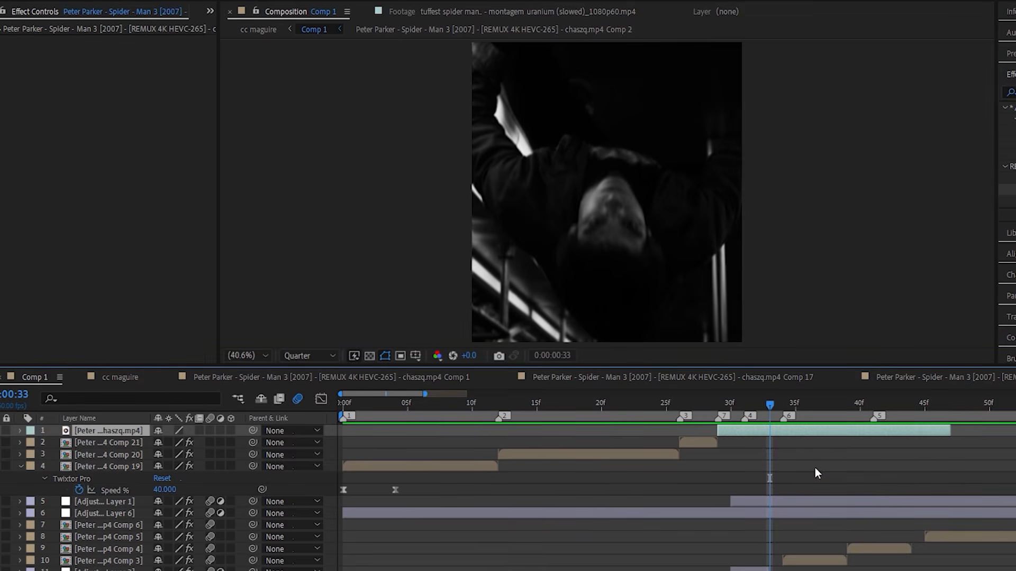
key(alt+bracketright)
key(ctrl+v)
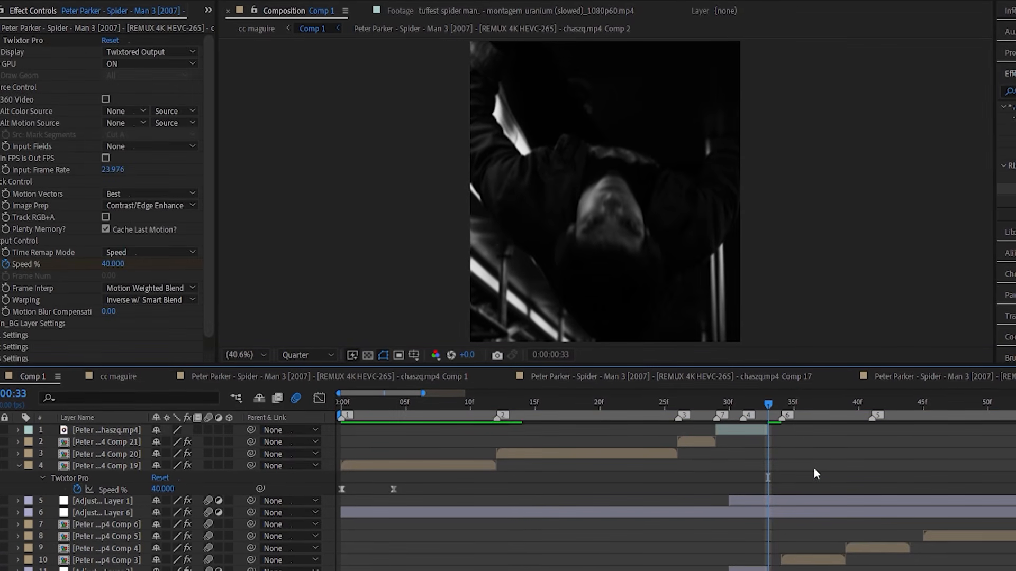
key(ctrl+z)
key(i)
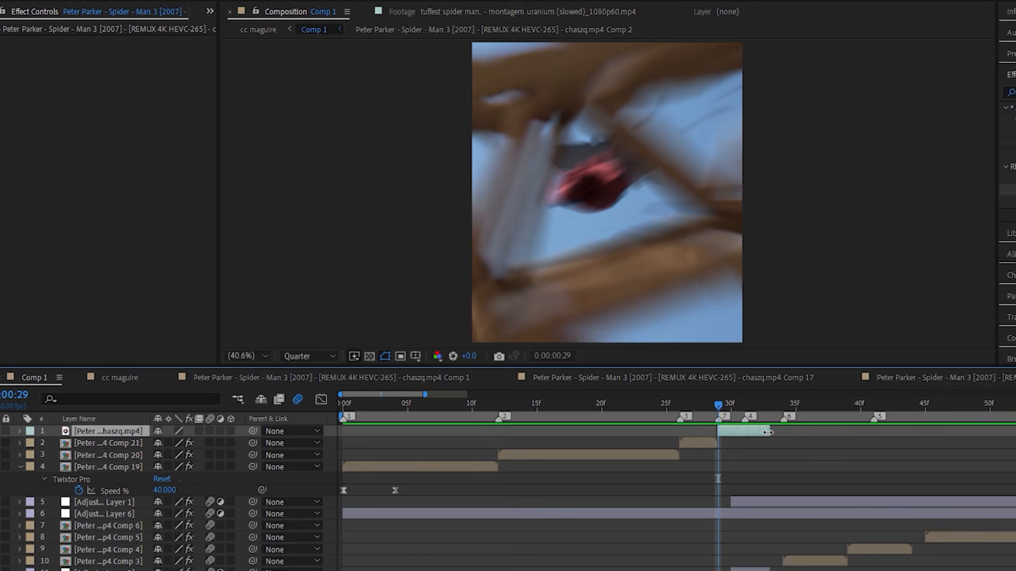
key(ctrl+shift+c)
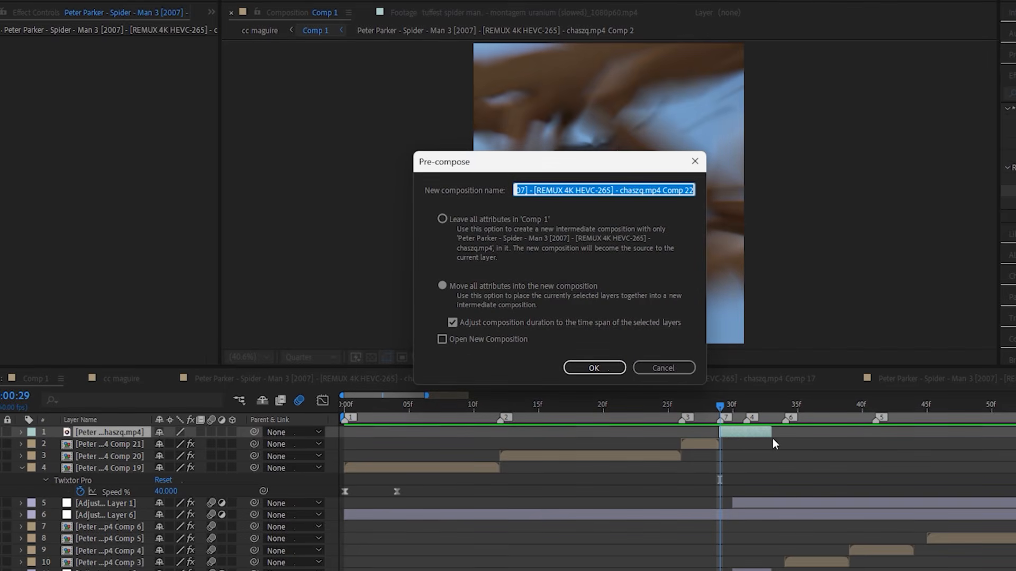
key(Return)
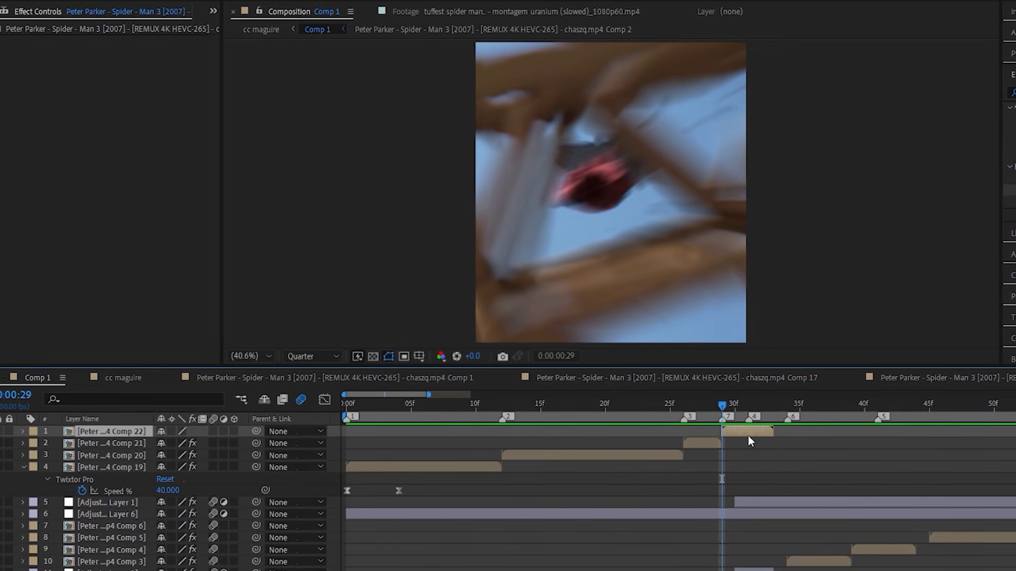
Step: Copy the Twixtor Pro effect with its speed keyframes from the third pre-comp to the fourth one at marker 7
click(713, 439)
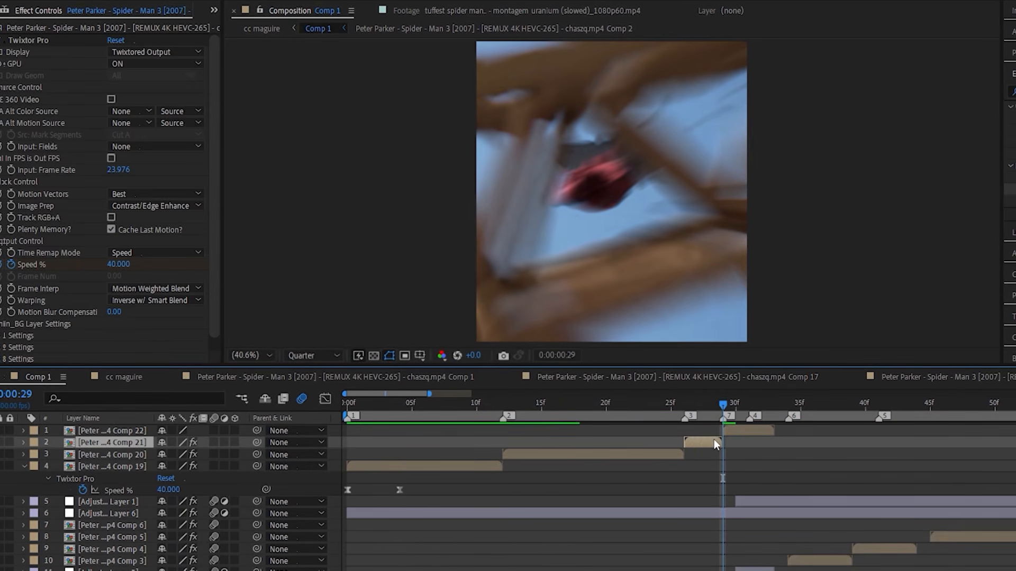
click(38, 35)
click(37, 36)
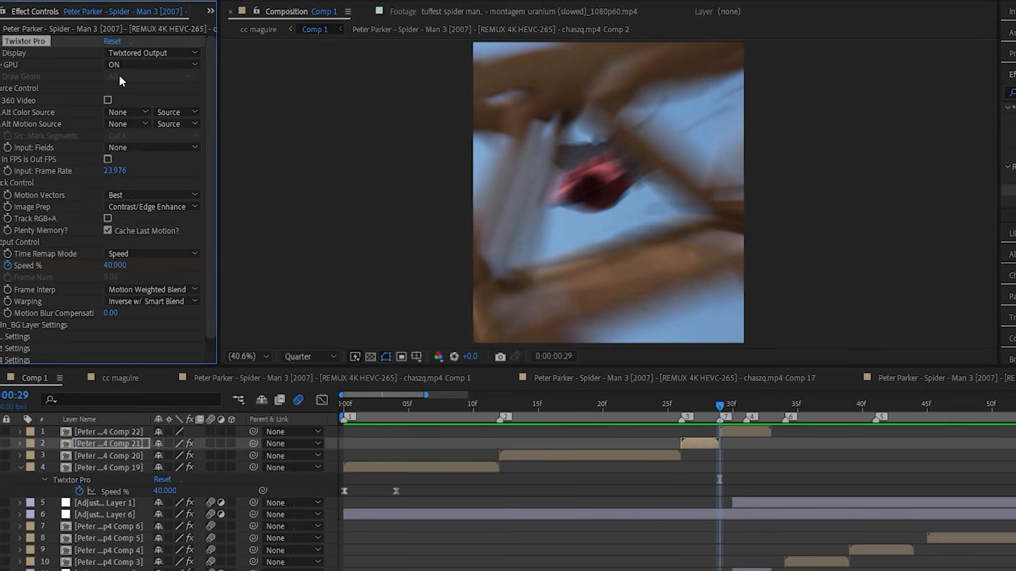
click(759, 431)
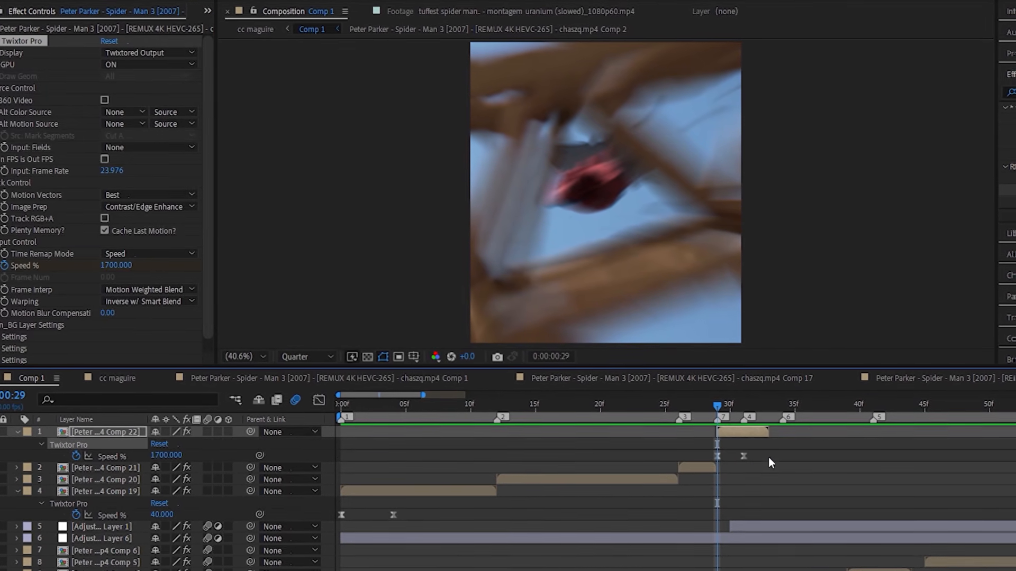
Step: Preview the whole sequence of speed-ramped segments from the start of the composition
key(space)
click(730, 402)
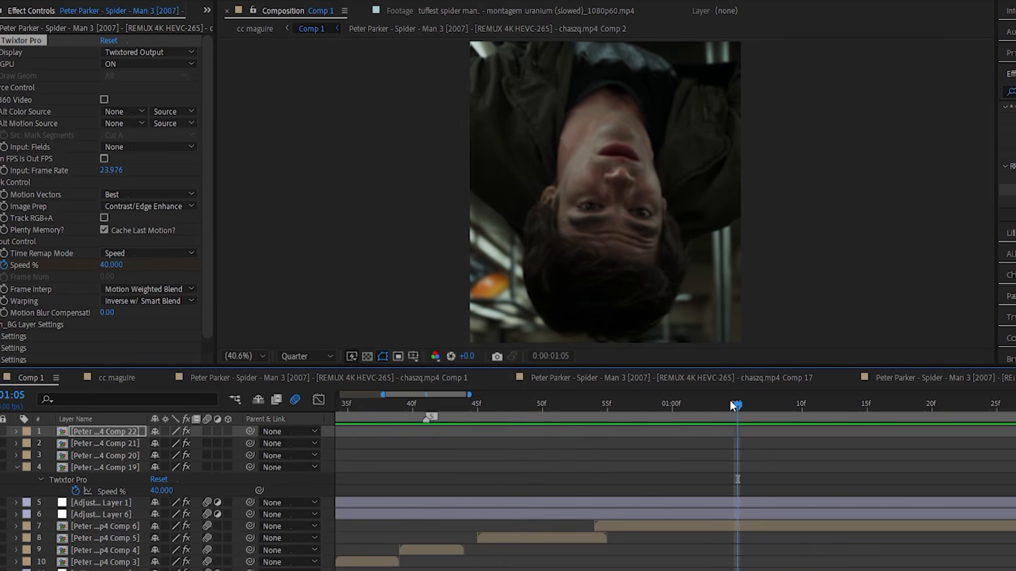
key(minus)
key(minus)
key(minus)
click(343, 402)
key(space)
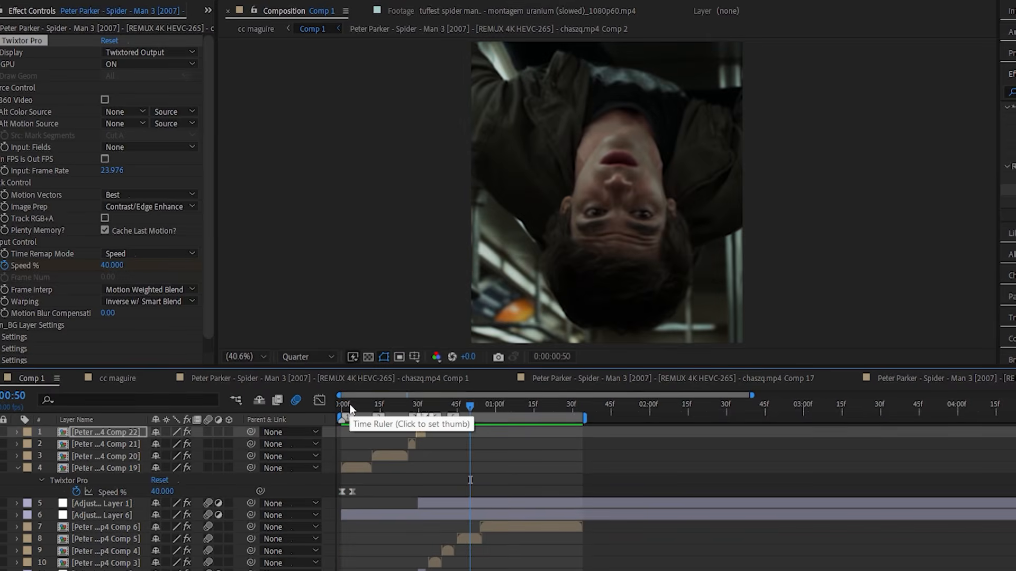
key(space)
drag(357, 408, 322, 401)
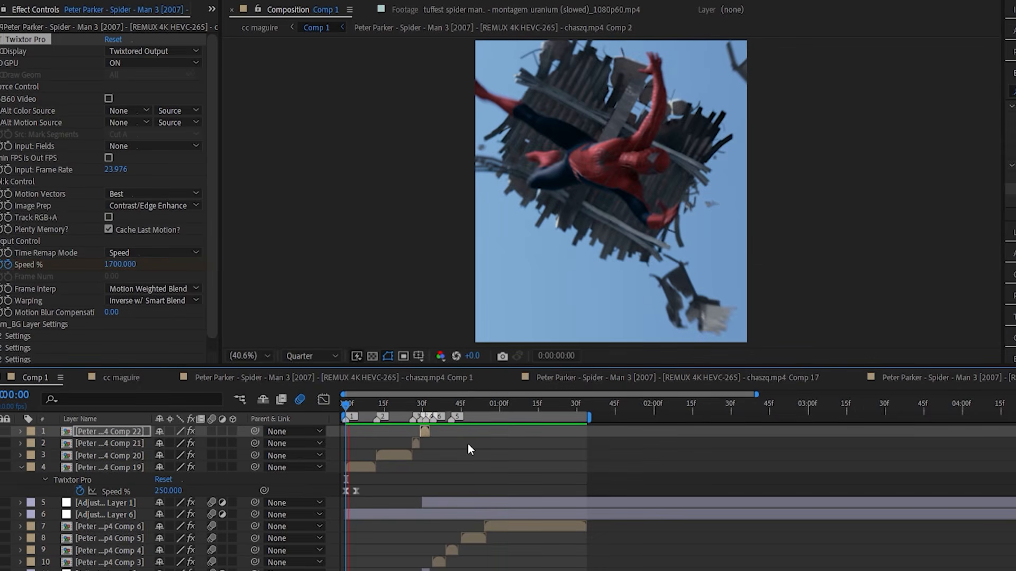
key(space)
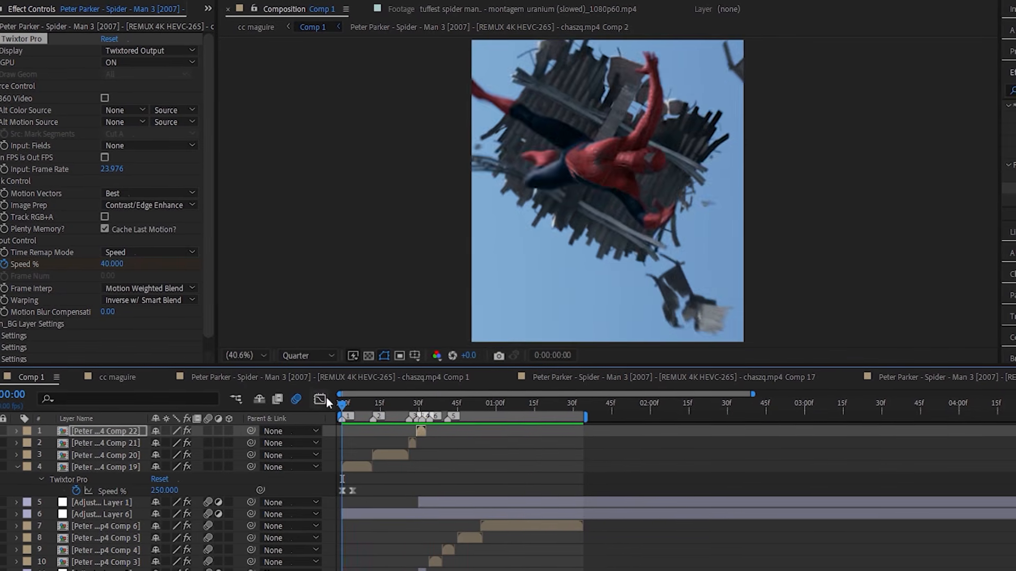
key(space)
drag(362, 411, 333, 405)
key(space)
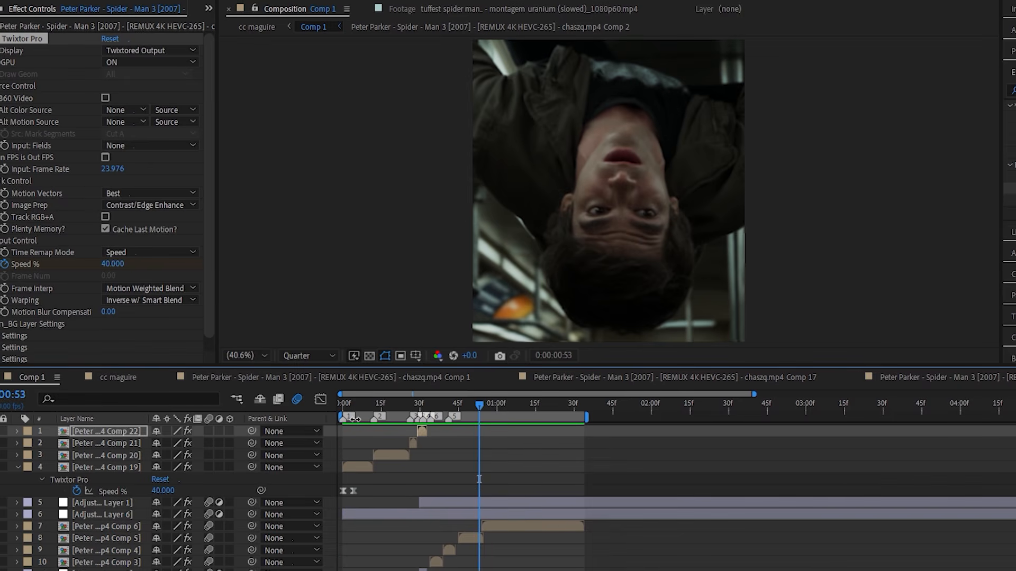
Step: Save the project and collapse the first pre-comp's Twixtor Pro keyframes
key(ctrl+s)
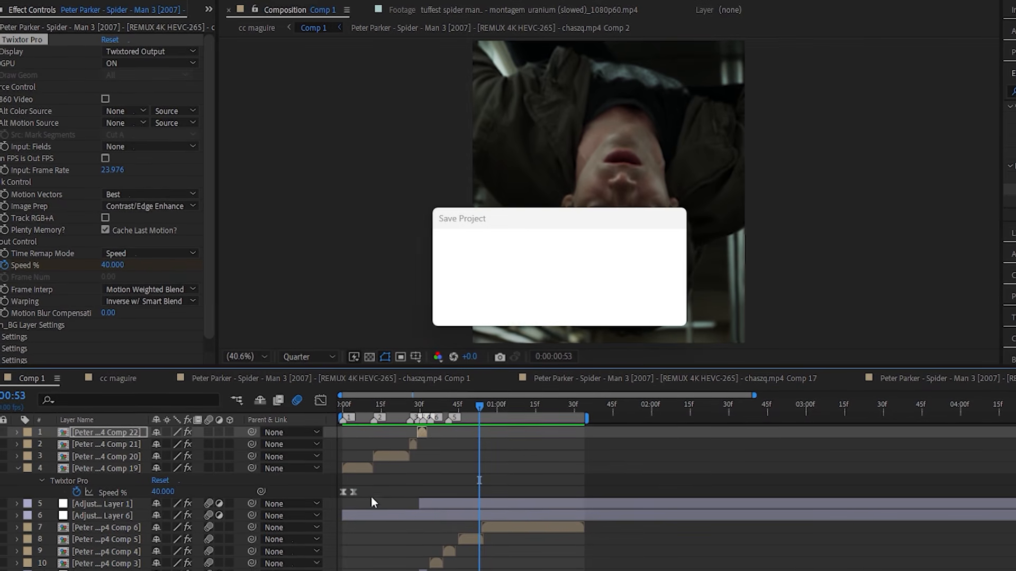
click(358, 469)
key(u)
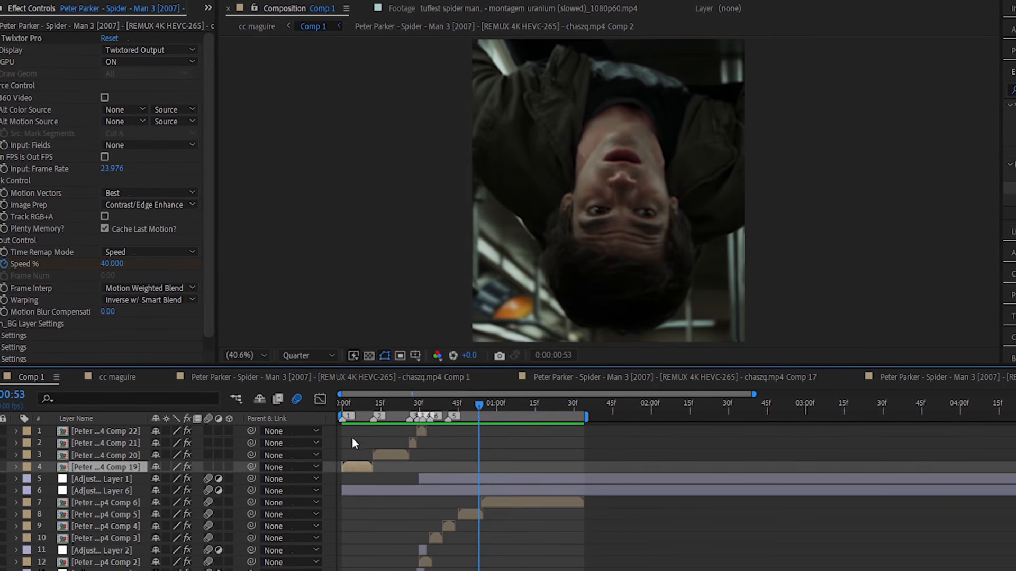